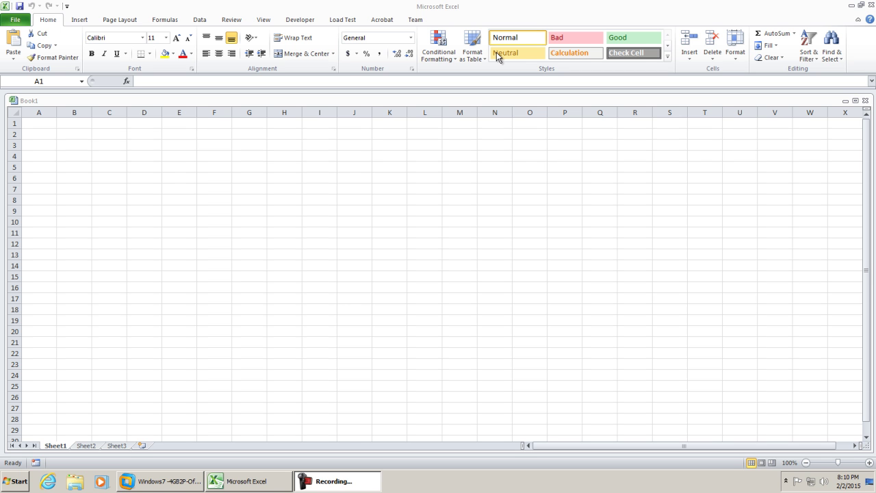
# Step: Insert a Microsoft Web Browser control on Sheet1 and enlarge it to span about columns A to Q and rows 2 to 18
pyautogui.click(300, 25)
pyautogui.click(300, 20)
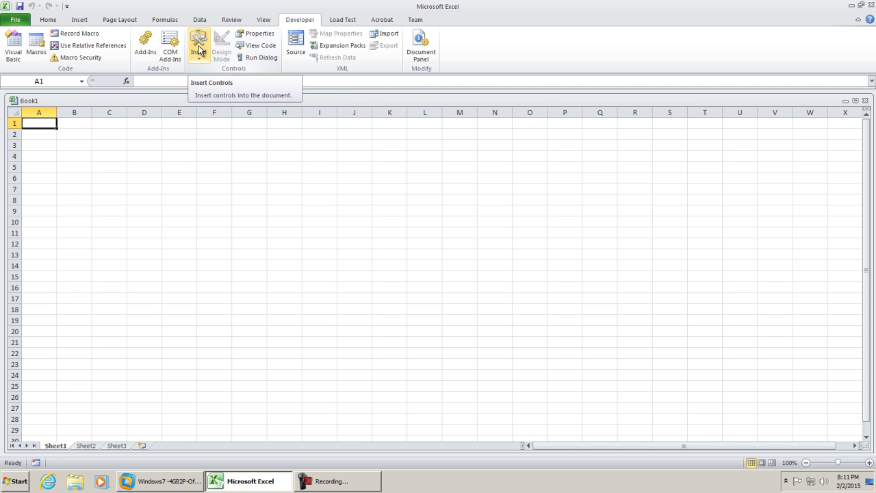
pyautogui.click(198, 49)
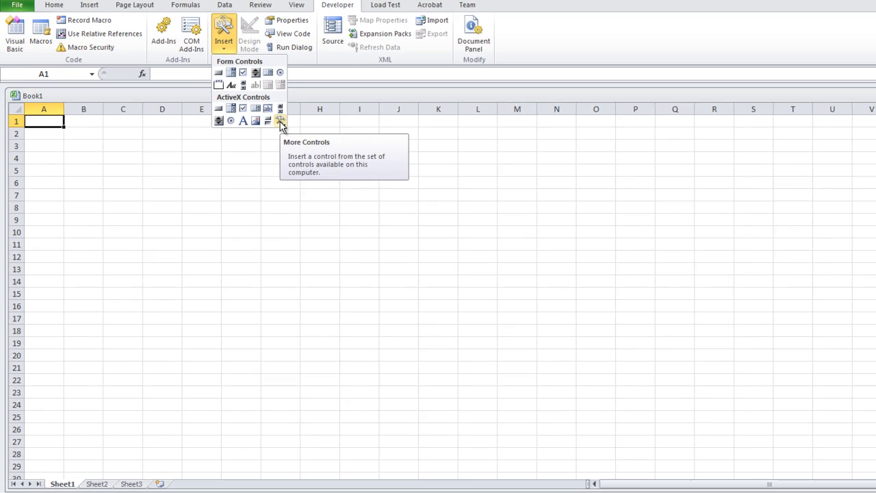
pyautogui.click(249, 123)
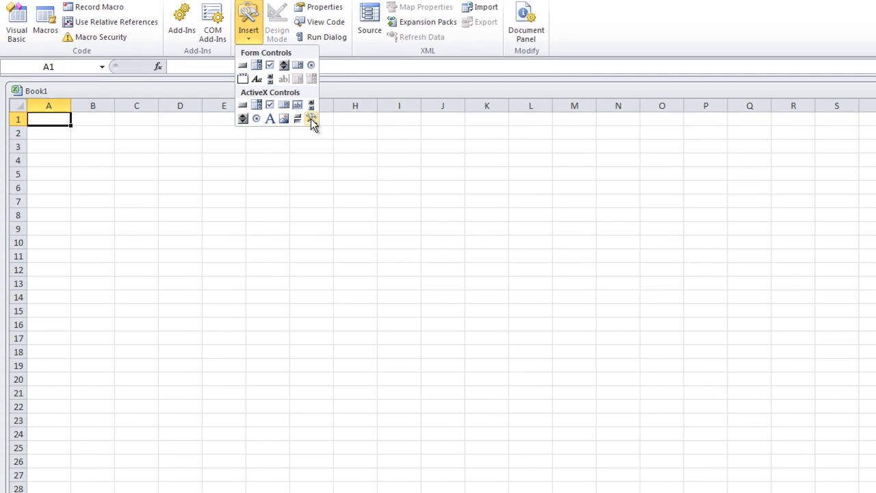
pyautogui.moveTo(646, 190); pyautogui.dragTo(648, 290)
pyautogui.click(573, 303)
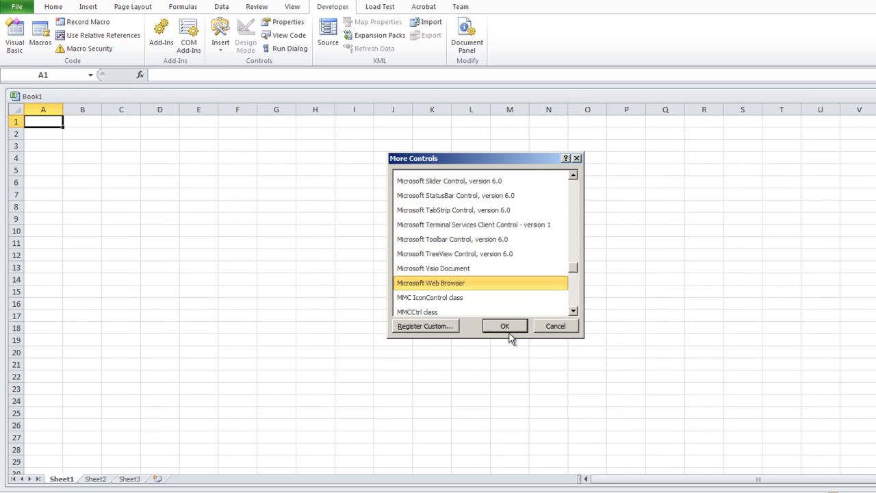
pyautogui.click(504, 326)
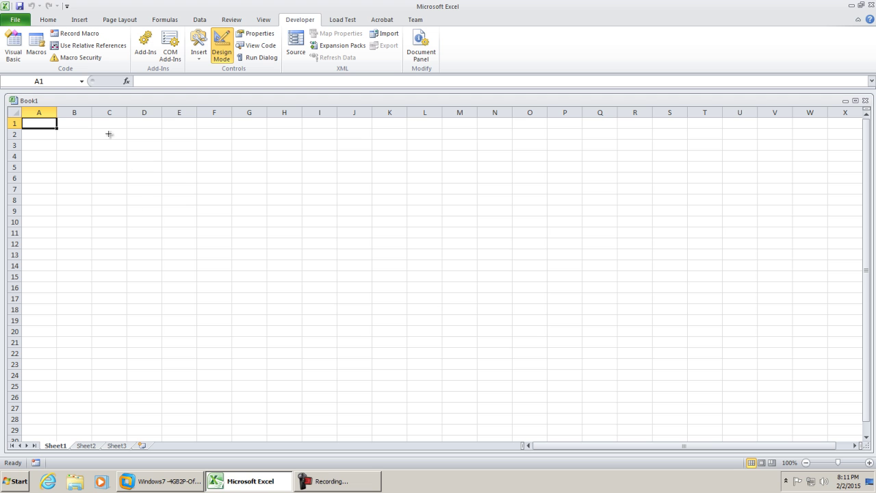
pyautogui.moveTo(116, 130); pyautogui.dragTo(699, 365)
pyautogui.click(411, 273)
pyautogui.click(343, 226)
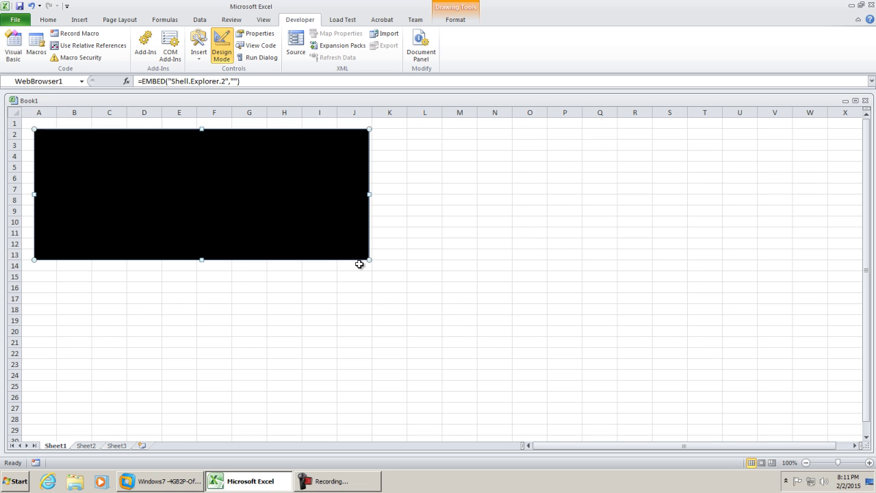
pyautogui.moveTo(369, 260); pyautogui.dragTo(611, 309)
# Step: Draw an ActiveX command button below the browser control, about from column C to H over rows 20 to 21
pyautogui.click(198, 49)
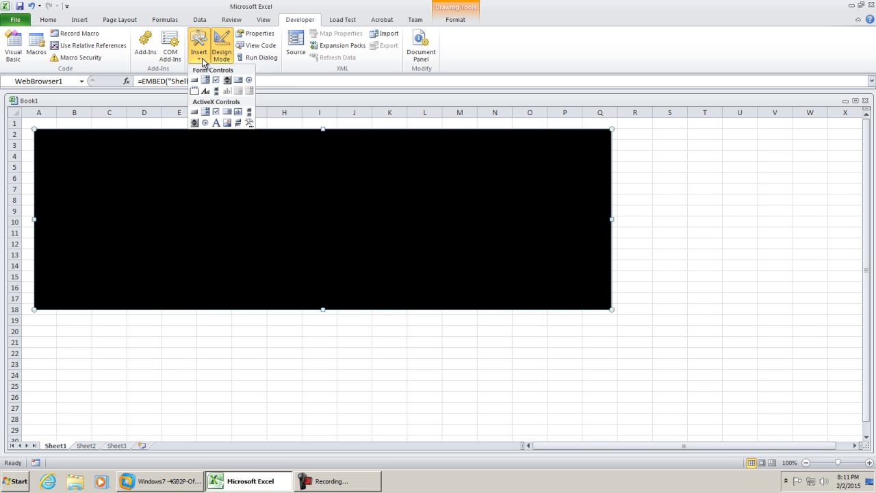
pyautogui.click(195, 121)
pyautogui.moveTo(98, 327); pyautogui.dragTo(280, 350)
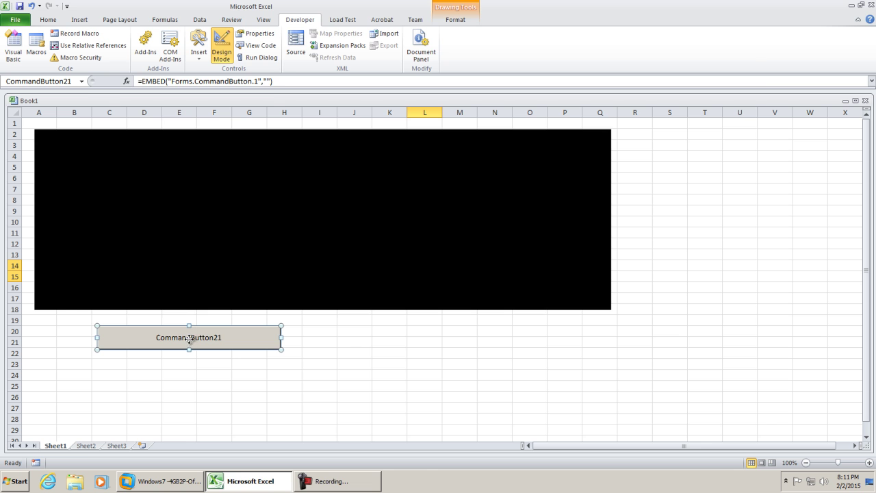
pyautogui.doubleClick(195, 342)
pyautogui.write('webbrowser1.')
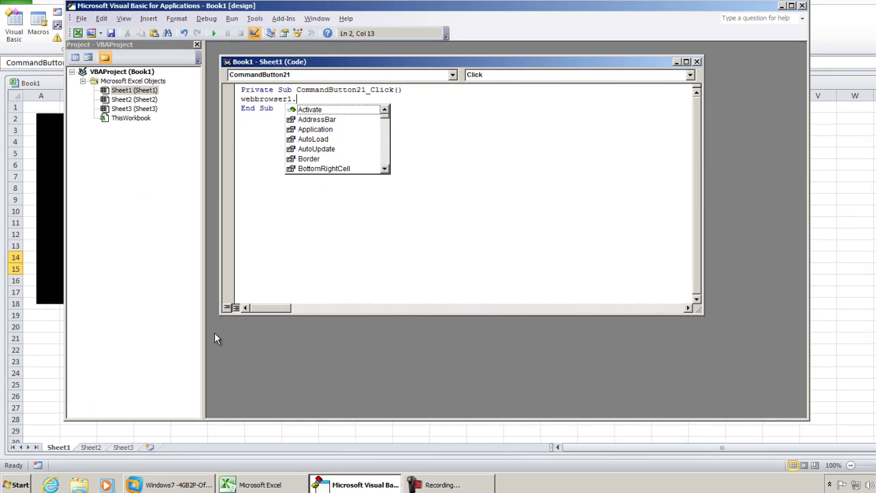
pyautogui.write('na')
pyautogui.write('v')
pyautogui.press('Tab')
pyautogui.write('("http://www.google.')
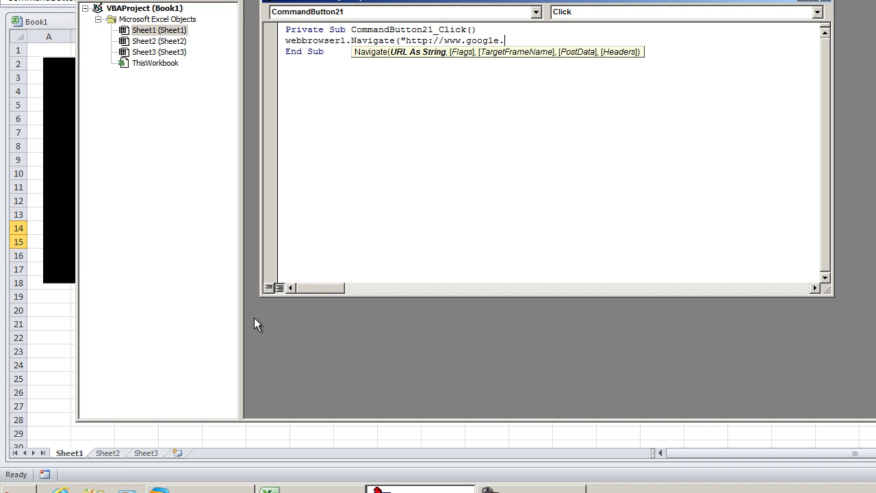
pyautogui.write('com")')
pyautogui.press('Return')
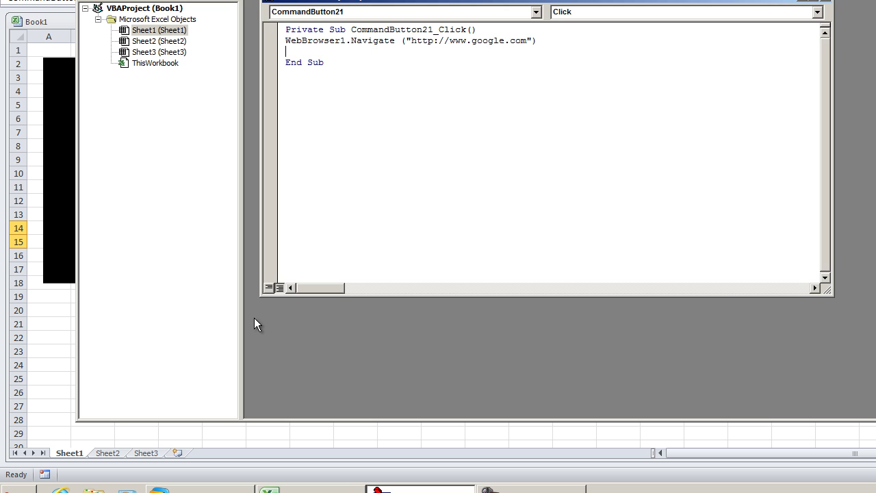
# Step: Return to the worksheet, turn off Design Mode and run the command button to load the page in the browser control
pyautogui.click(42, 337)
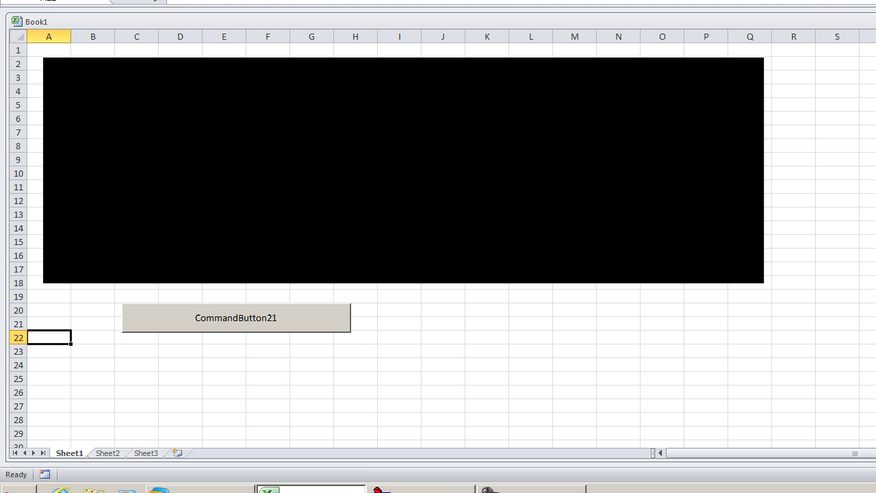
pyautogui.click(304, 2)
pyautogui.click(281, 320)
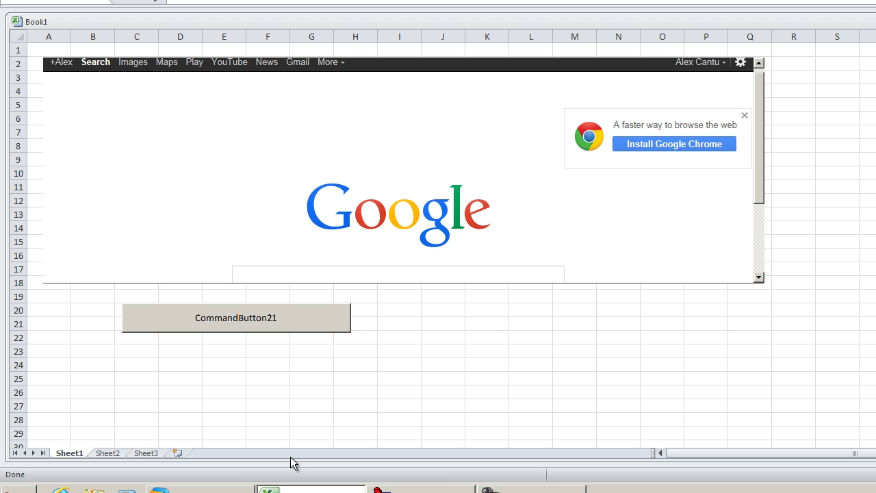
# Step: Switch to the Office 2013 virtual machine, start Excel 2013 and create a blank workbook
pyautogui.click(198, 489)
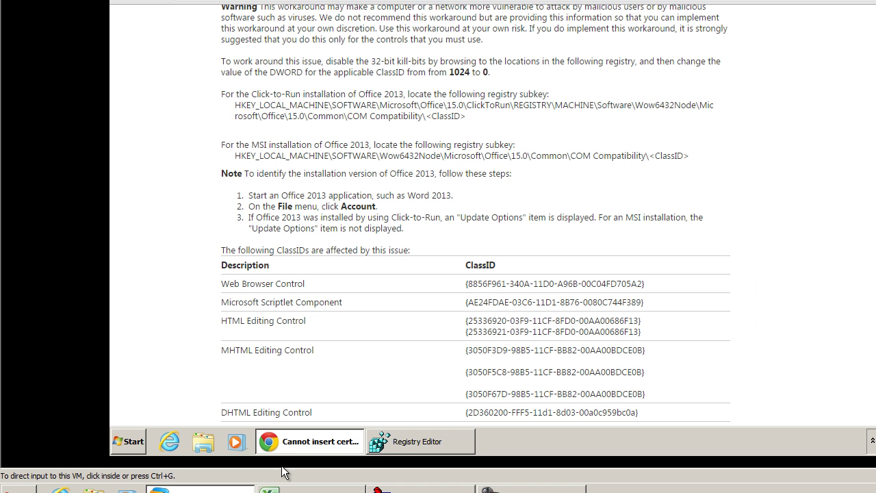
pyautogui.click(129, 442)
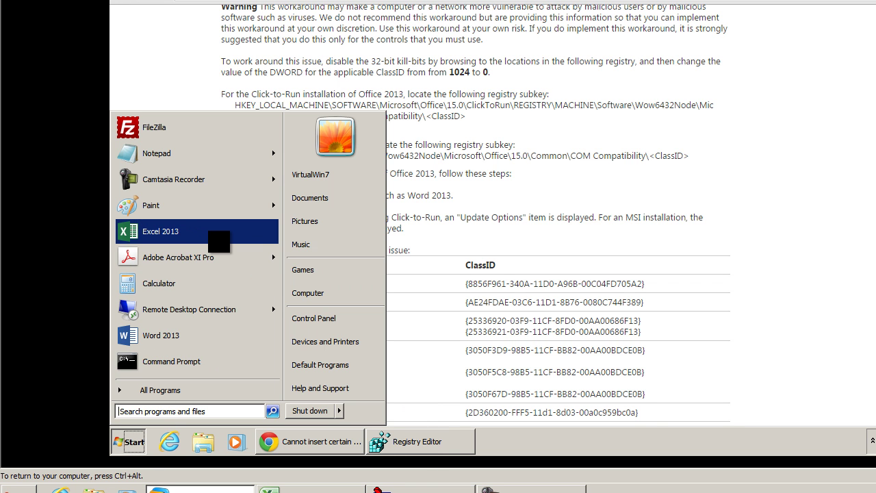
pyautogui.click(219, 240)
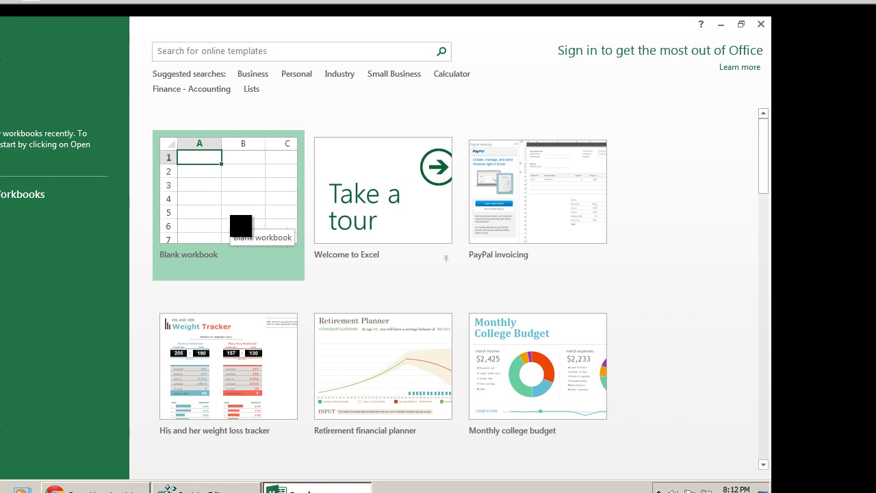
pyautogui.click(445, 163)
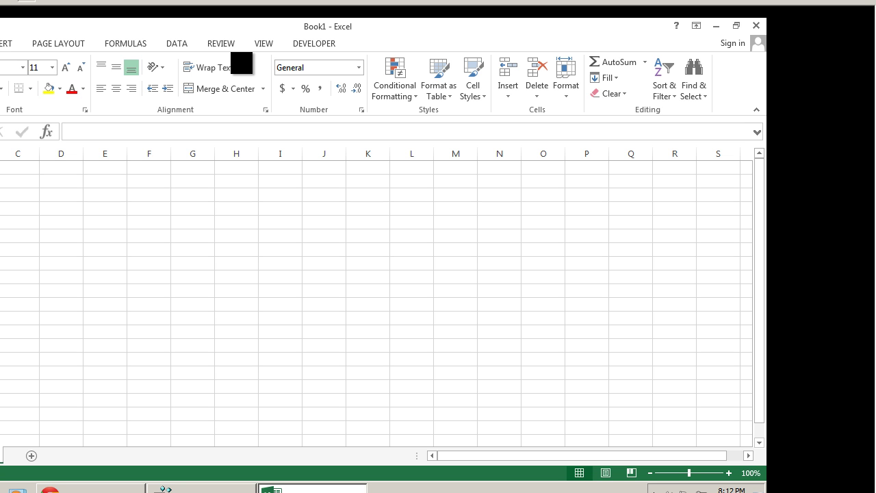
# Step: Check in the Customize Ribbon options that the Developer tab is enabled among the main tabs
pyautogui.click(317, 47)
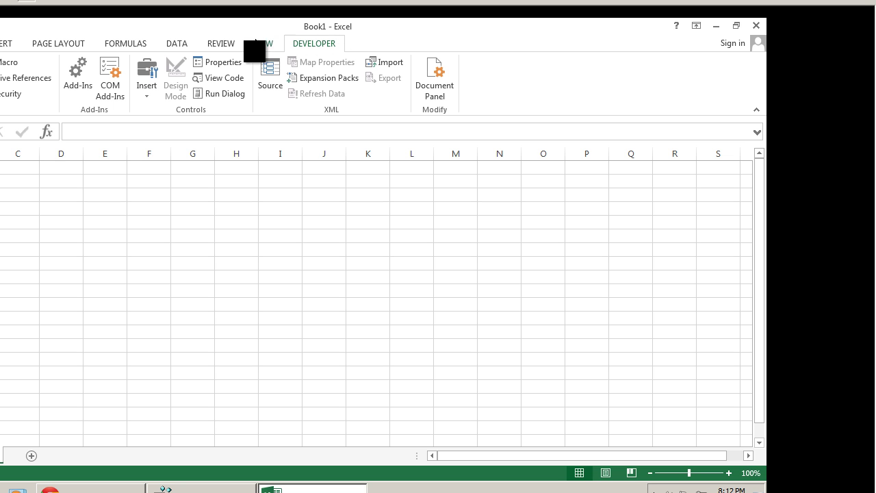
pyautogui.rightClick(267, 45)
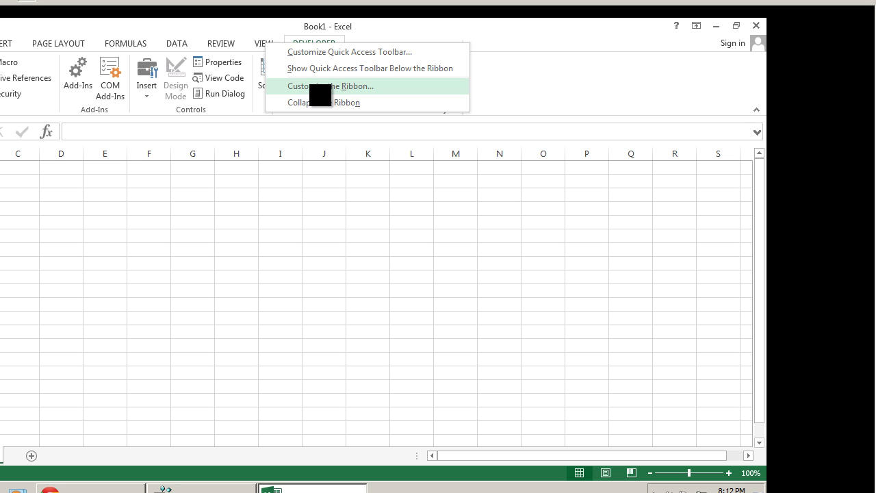
pyautogui.click(349, 52)
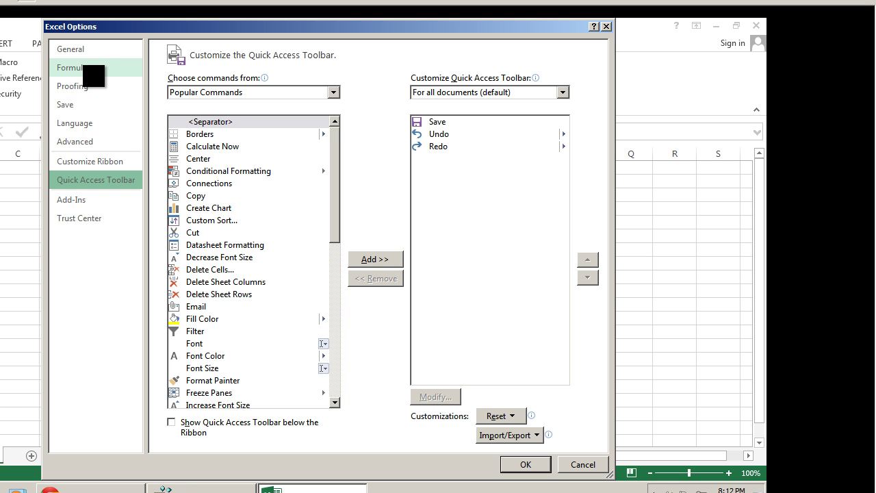
pyautogui.click(90, 162)
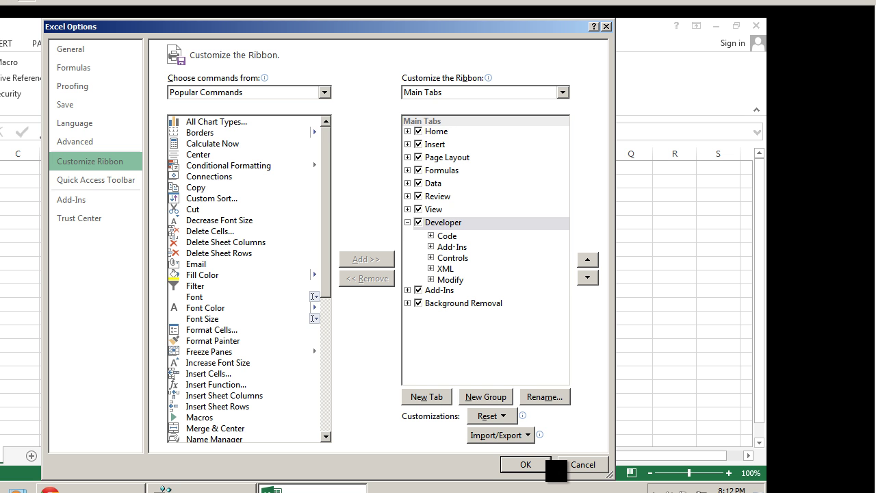
pyautogui.click(524, 464)
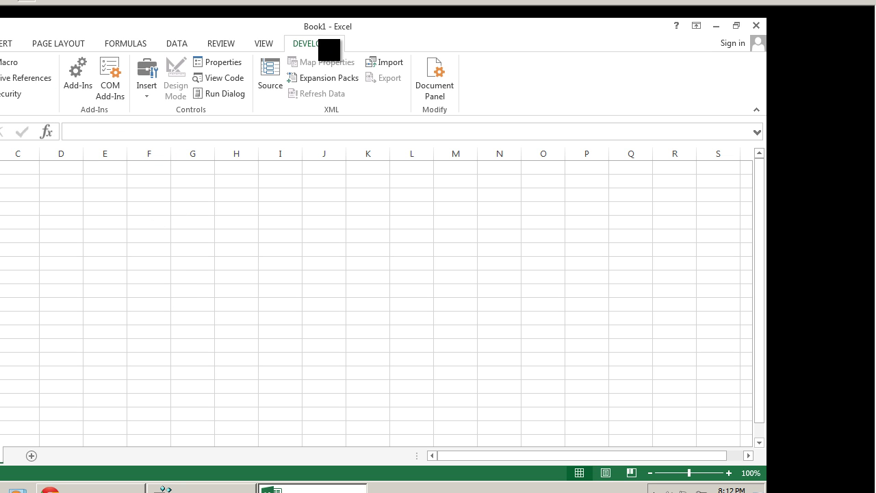
# Step: Try to insert a Microsoft Web Browser control in the blank sheet, drawn about from cell B2 to column S and row 20
pyautogui.click(149, 86)
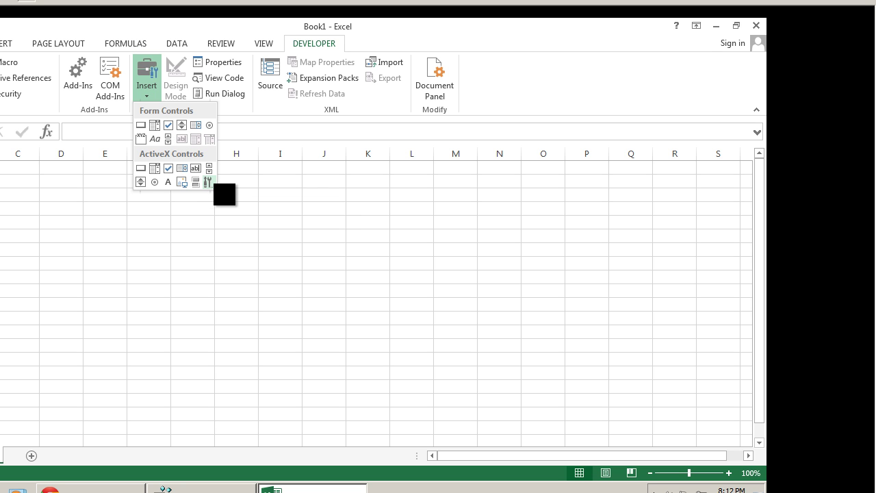
pyautogui.click(208, 181)
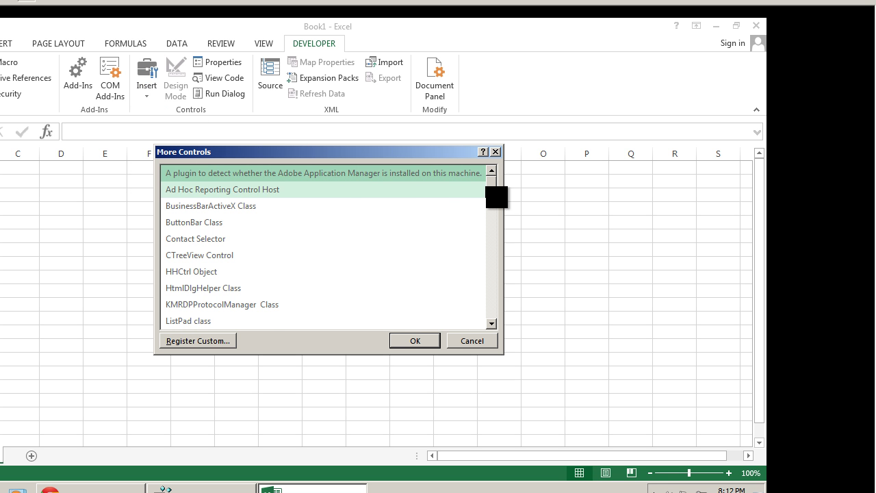
pyautogui.moveTo(493, 190); pyautogui.dragTo(492, 285)
pyautogui.click(309, 284)
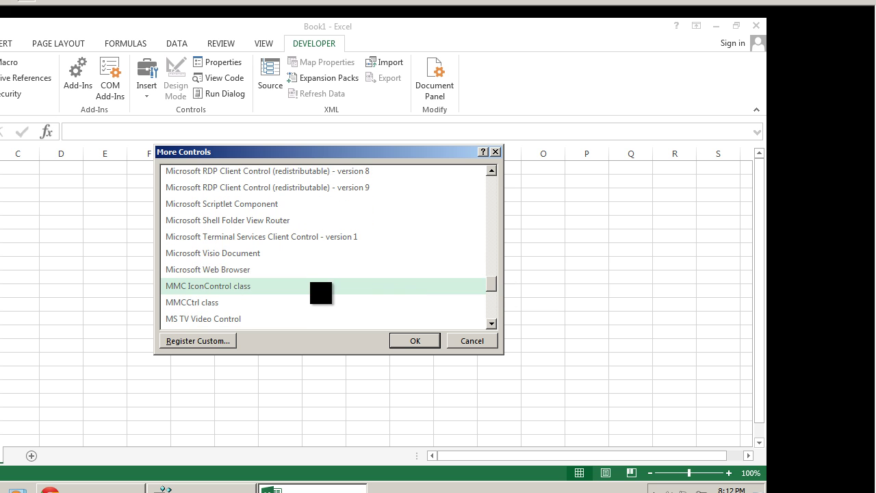
pyautogui.click(312, 273)
pyautogui.click(428, 341)
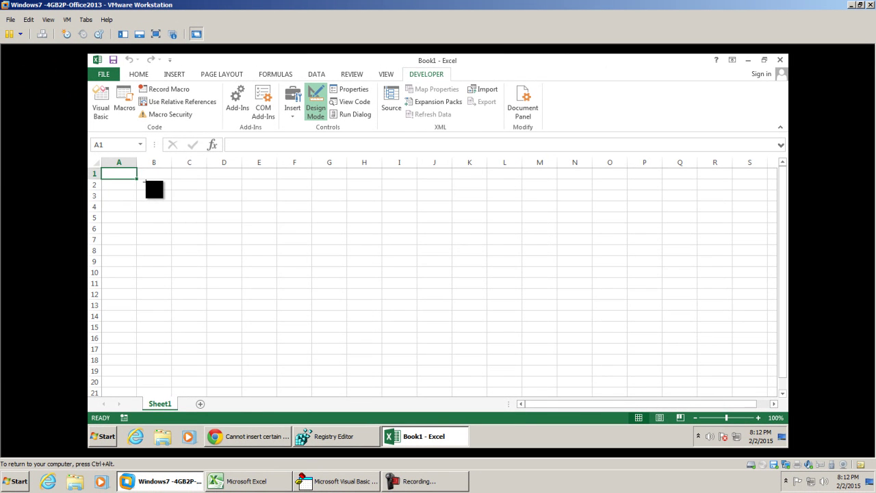
pyautogui.moveTo(145, 180); pyautogui.dragTo(723, 376)
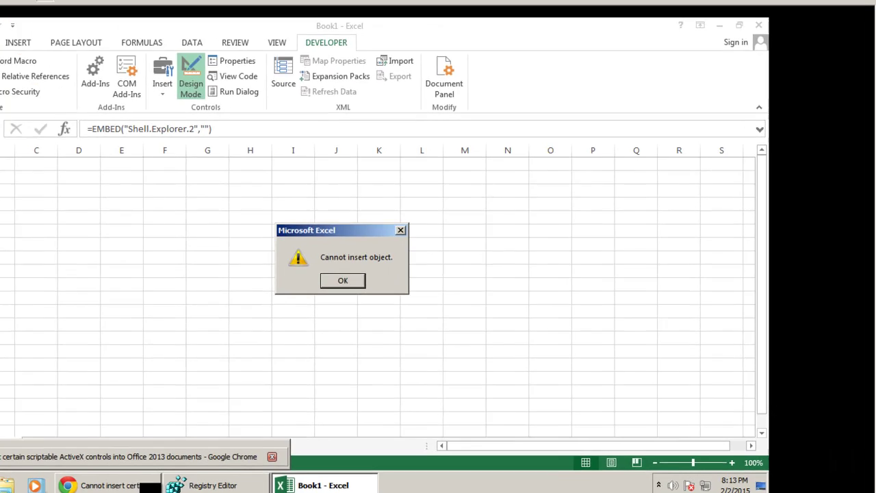
# Step: Switch to Chrome and read Microsoft support article 2793374, examining its symptoms, cause, and the registry subkeys and ClassIDs of the workaround
pyautogui.click(150, 488)
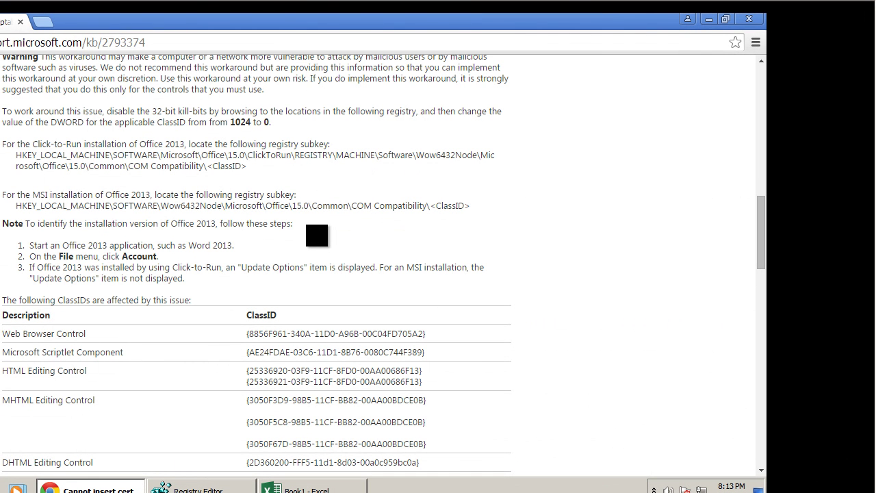
pyautogui.scroll(15, 308, 222)
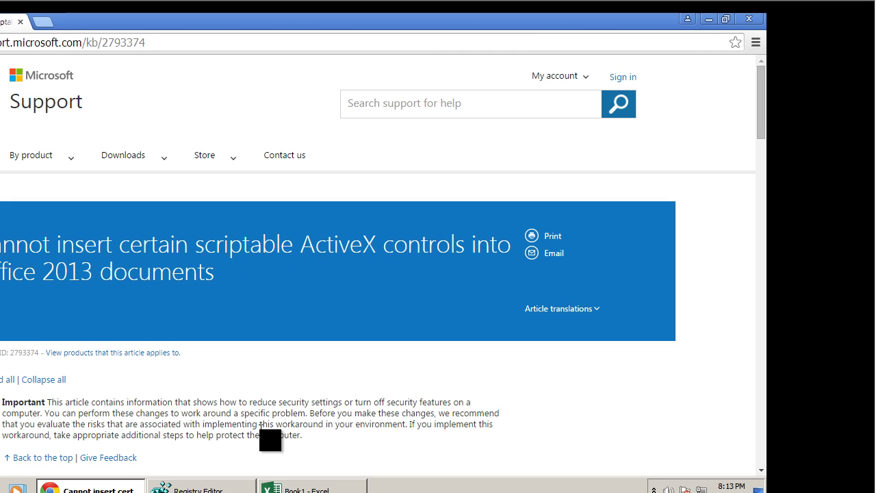
pyautogui.scroll(-2, 284, 391)
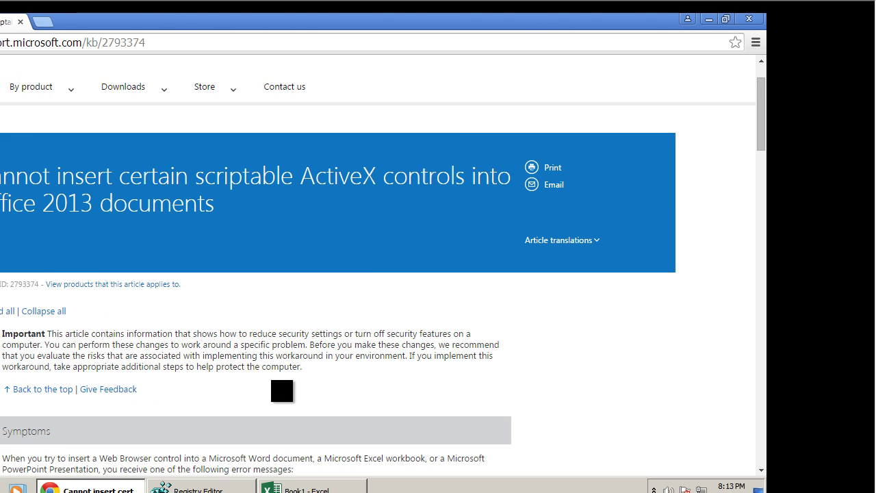
pyautogui.click(110, 44)
pyautogui.click(109, 44)
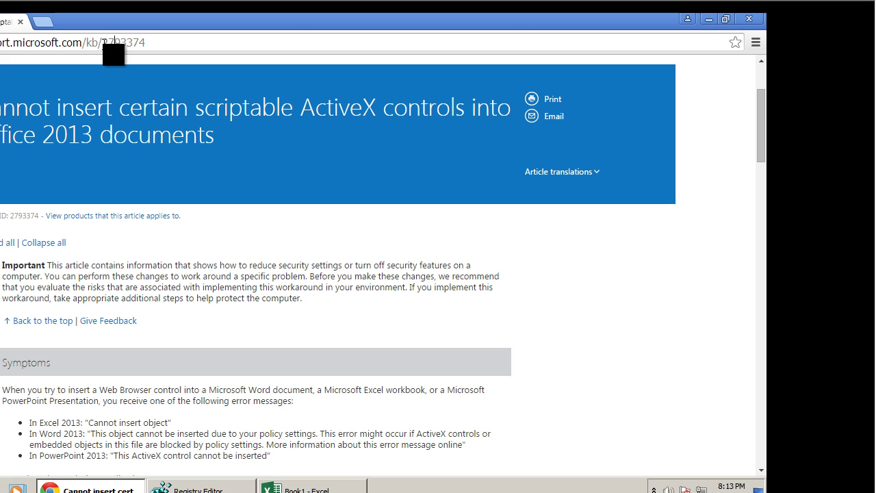
pyautogui.moveTo(104, 43); pyautogui.dragTo(181, 43)
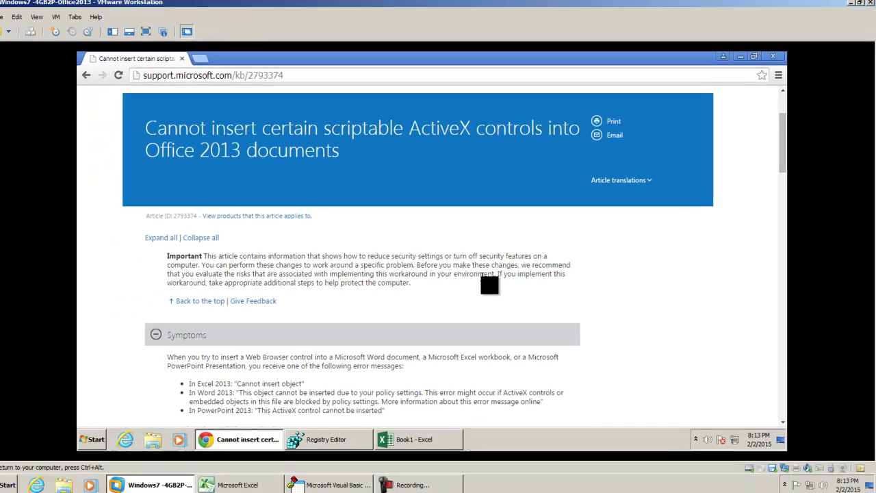
pyautogui.scroll(-7, 438, 274)
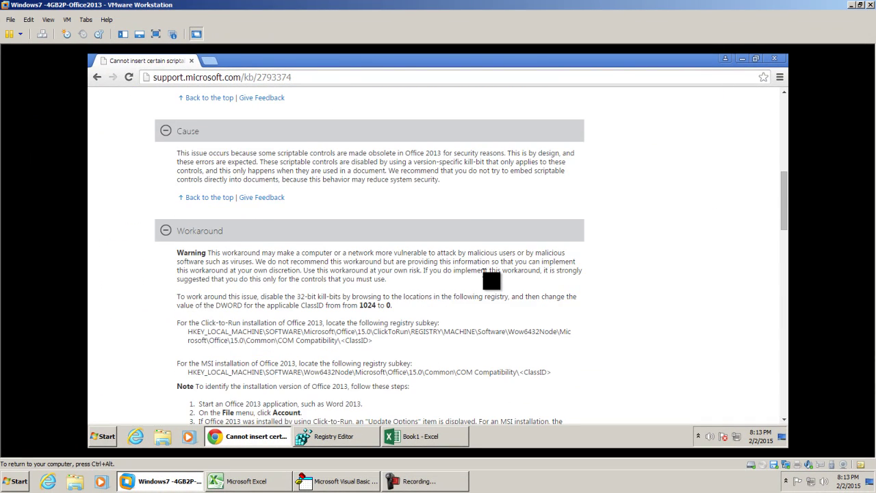
pyautogui.scroll(-3, 491, 281)
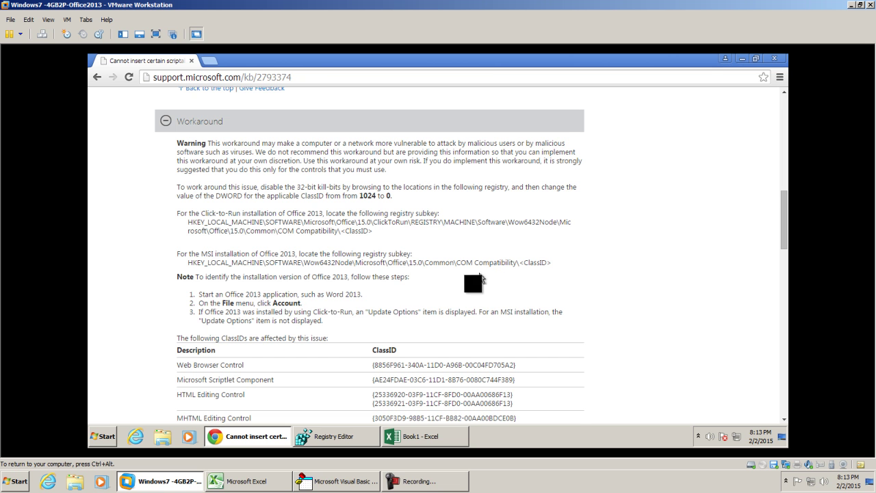
pyautogui.scroll(-2, 383, 290)
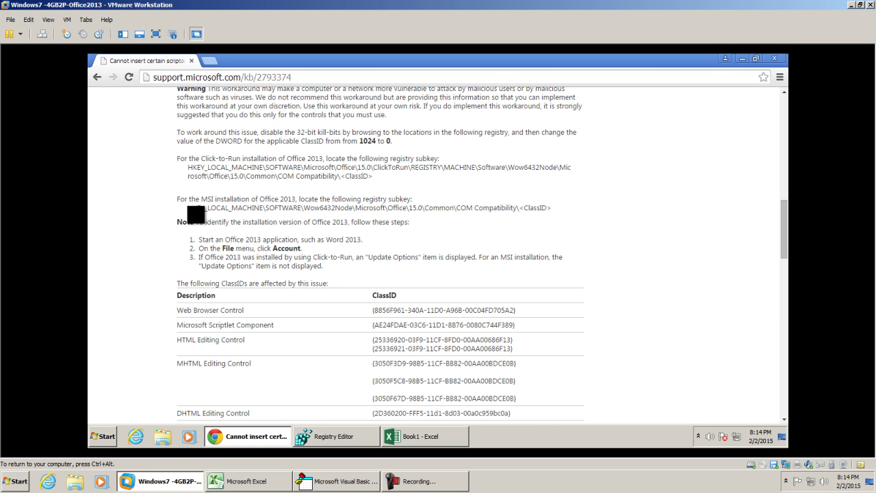
# Step: Mark the MSI registry subkey in the article, switch to Excel, dismiss its message and check the installation type on the Account page
pyautogui.moveTo(188, 207); pyautogui.dragTo(570, 208)
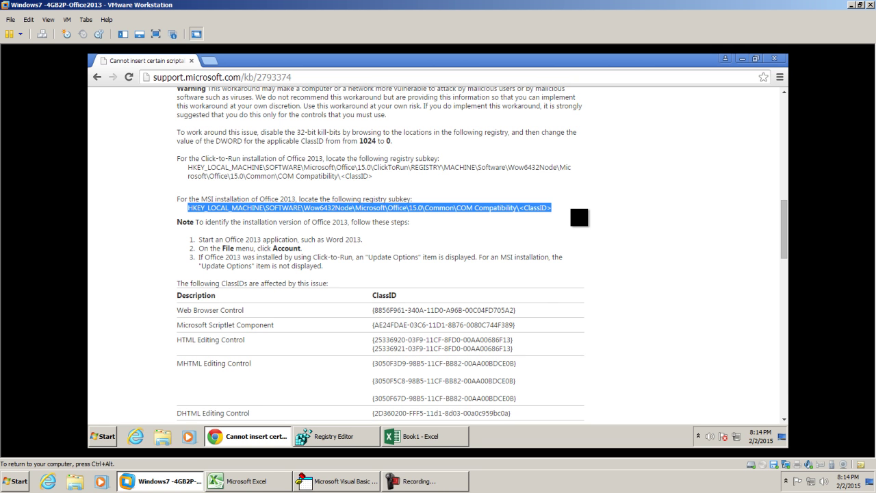
pyautogui.click(453, 443)
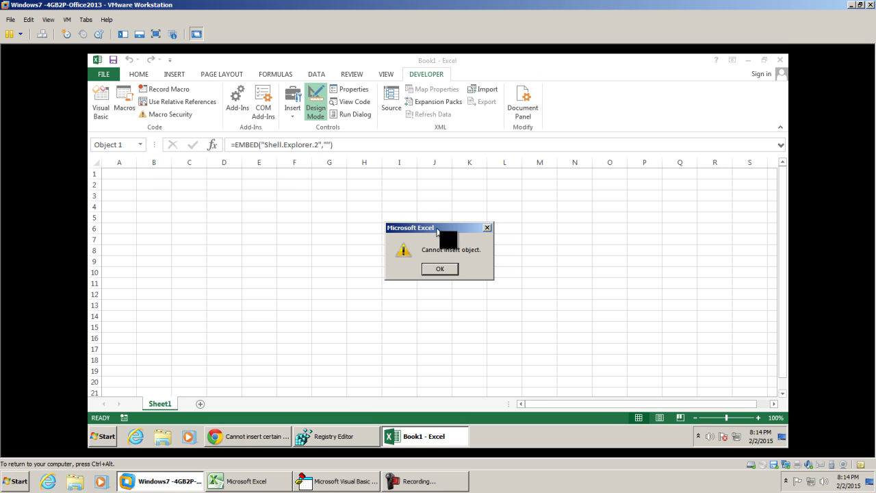
pyautogui.click(456, 271)
pyautogui.click(103, 73)
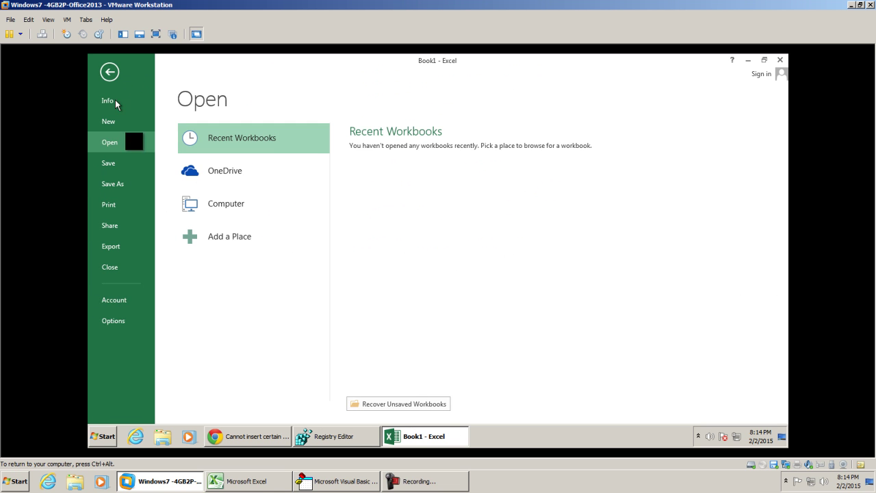
pyautogui.click(135, 305)
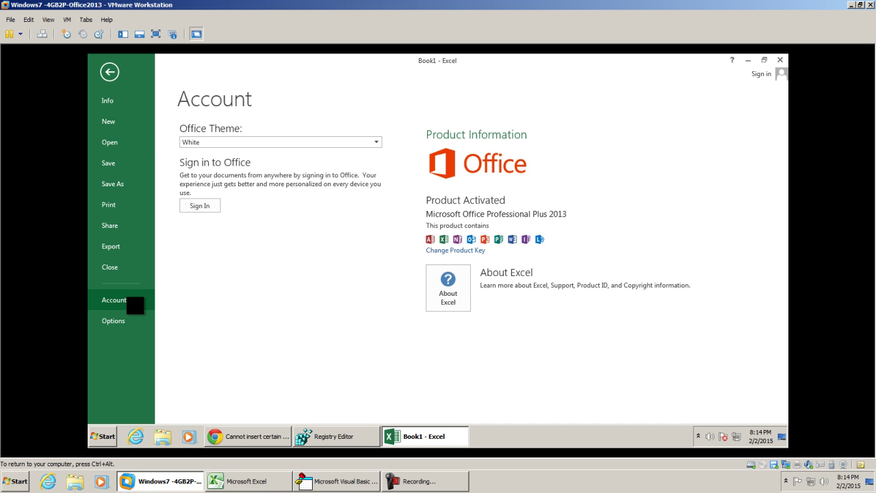
# Step: Return to Chrome and compare the article's notes on identifying Click-to-Run and MSI installations of Office 2013
pyautogui.click(283, 442)
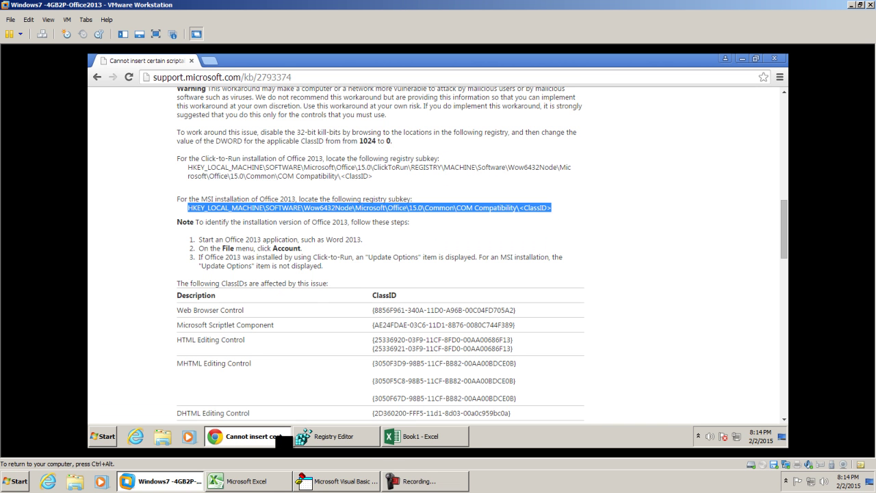
pyautogui.click(248, 255)
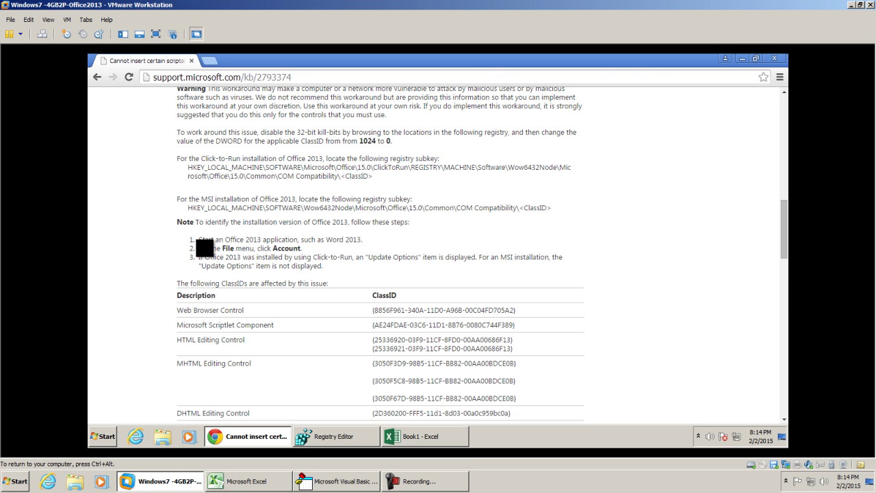
pyautogui.moveTo(311, 257); pyautogui.dragTo(355, 255)
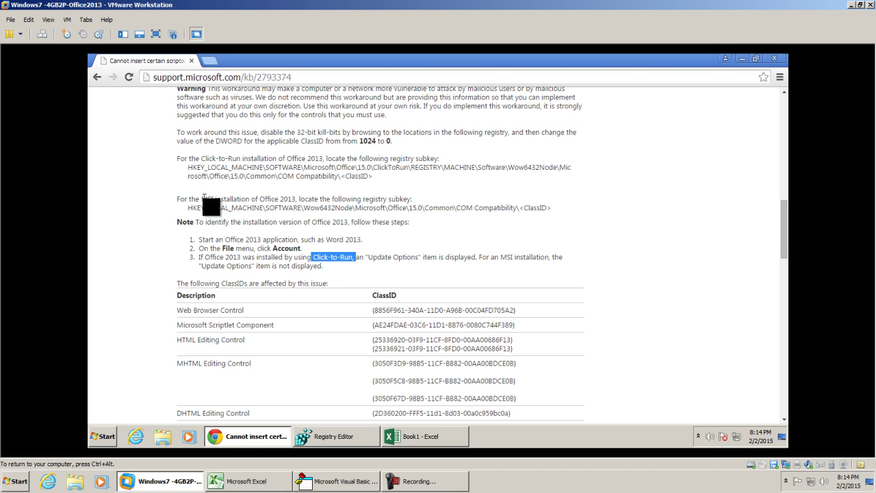
pyautogui.moveTo(201, 199); pyautogui.dragTo(250, 198)
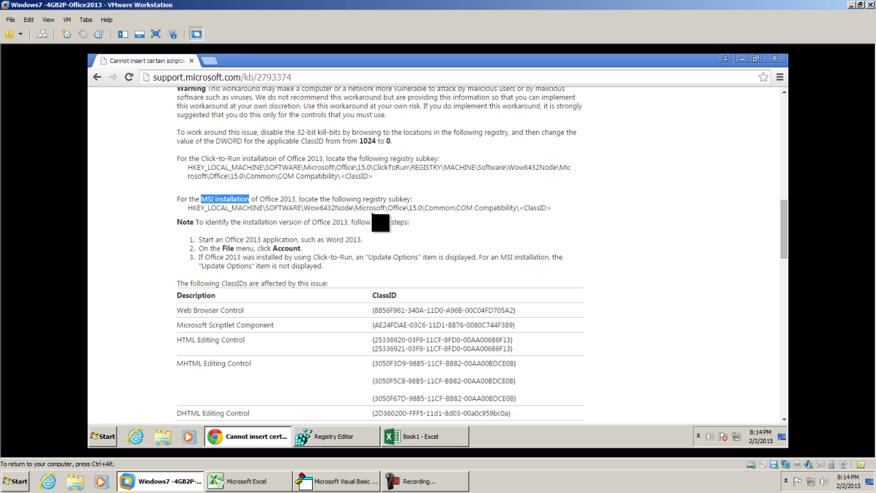
pyautogui.click(381, 259)
pyautogui.moveTo(201, 198); pyautogui.dragTo(249, 200)
# Step: Find regedit through the virtual machine's program search and run it as administrator
pyautogui.click(104, 436)
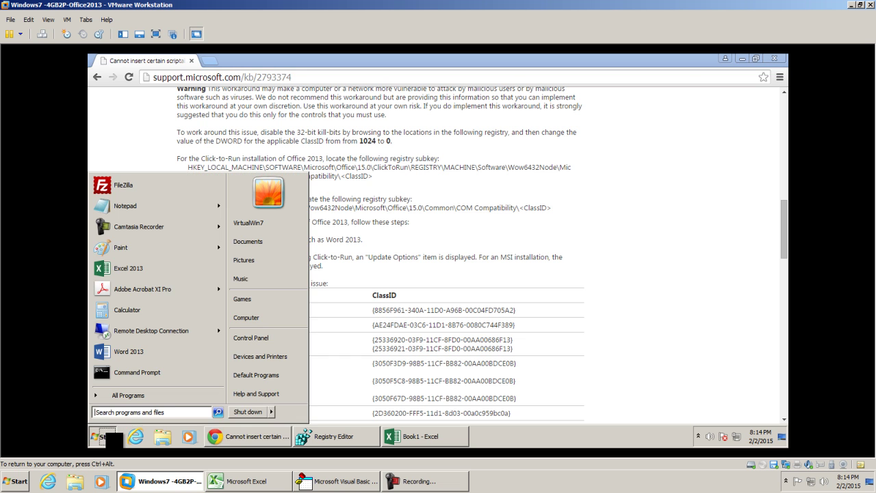
pyautogui.click(181, 412)
pyautogui.write('regedit')
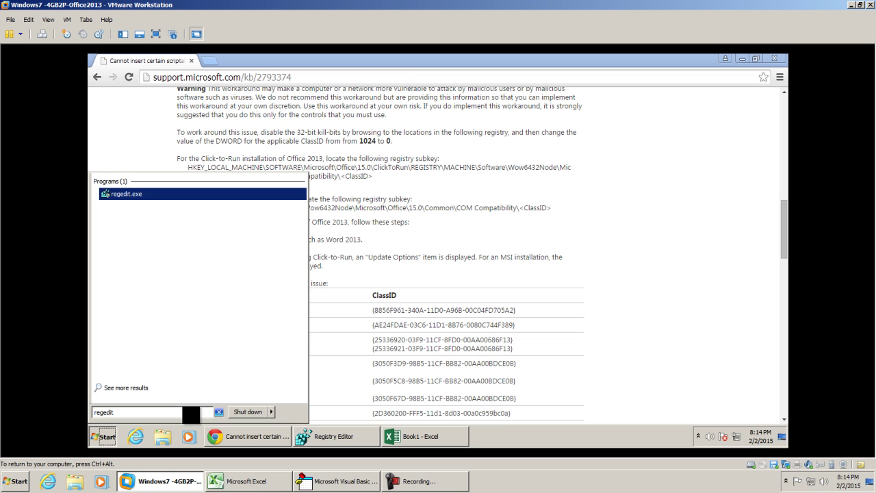
pyautogui.rightClick(127, 195)
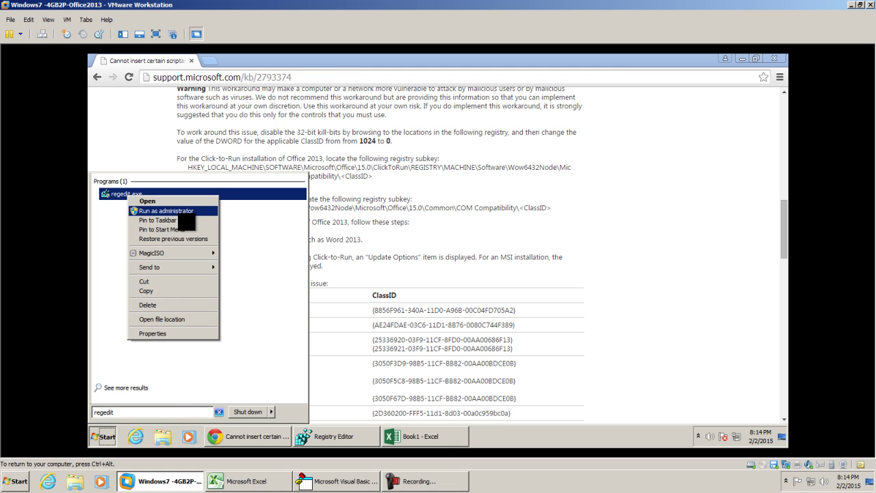
pyautogui.click(166, 210)
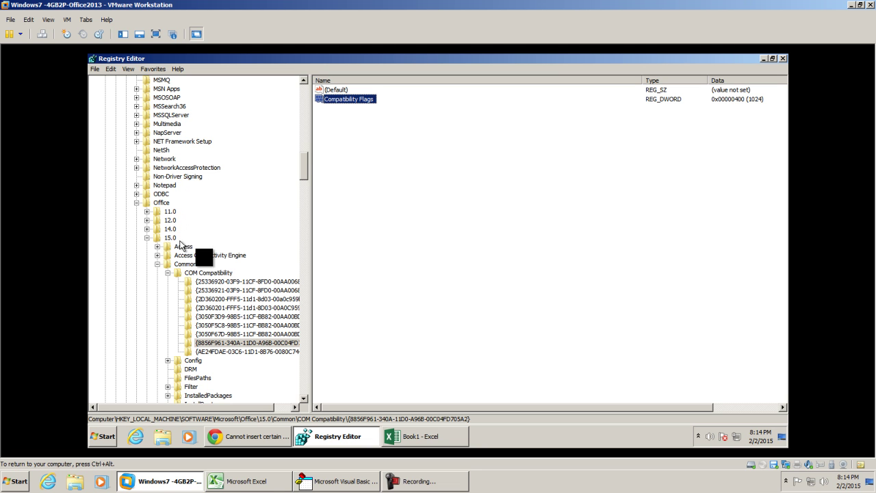
# Step: Switch to Chrome and examine the MSI subkey path level by level, from HKEY_LOCAL_MACHINE through Wow6432Node and Microsoft to Office
pyautogui.moveTo(268, 442)
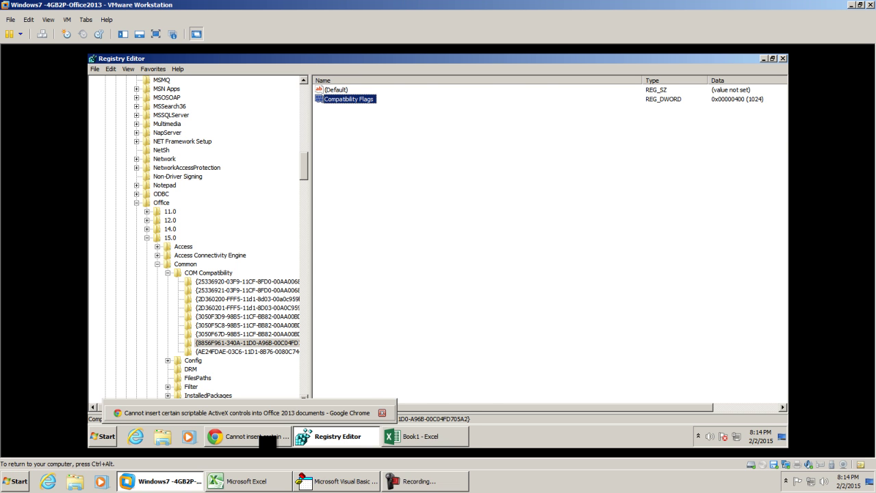
pyautogui.click(268, 442)
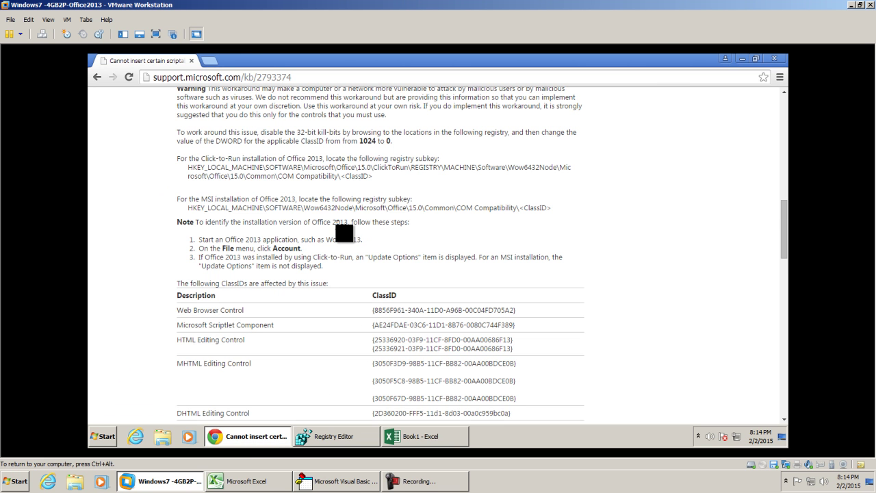
pyautogui.doubleClick(249, 208)
pyautogui.doubleClick(283, 208)
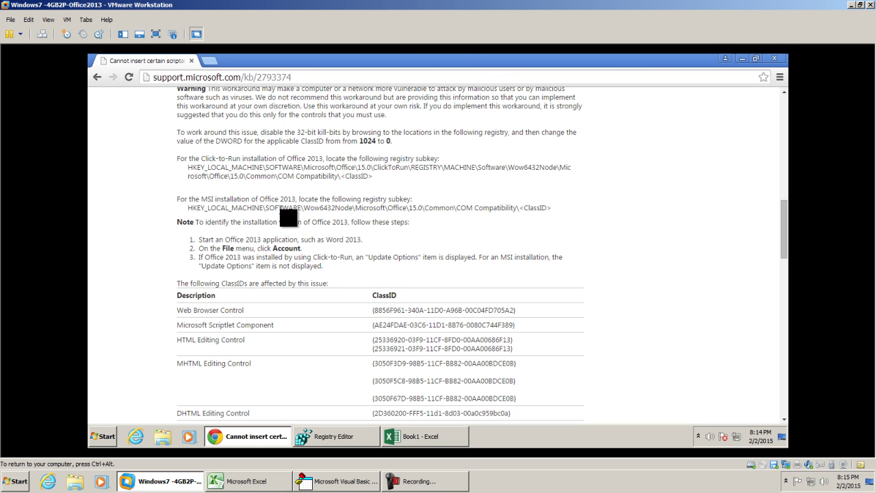
pyautogui.doubleClick(328, 208)
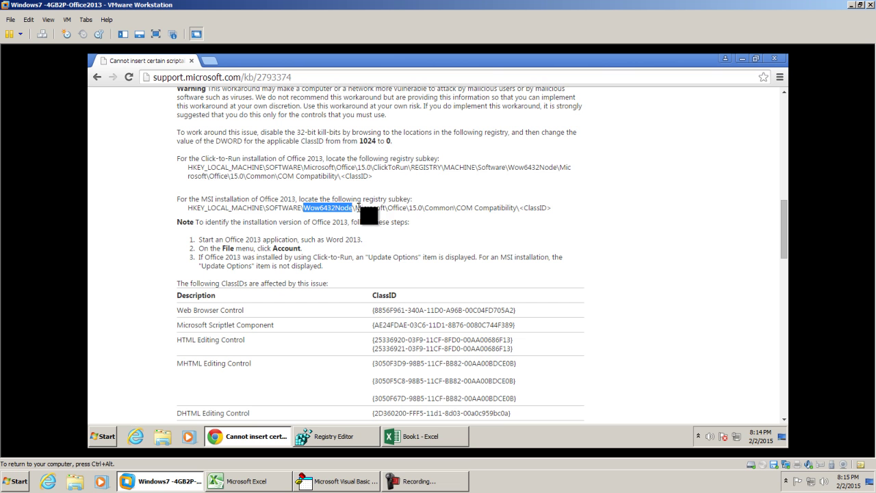
pyautogui.doubleClick(370, 208)
pyautogui.doubleClick(397, 208)
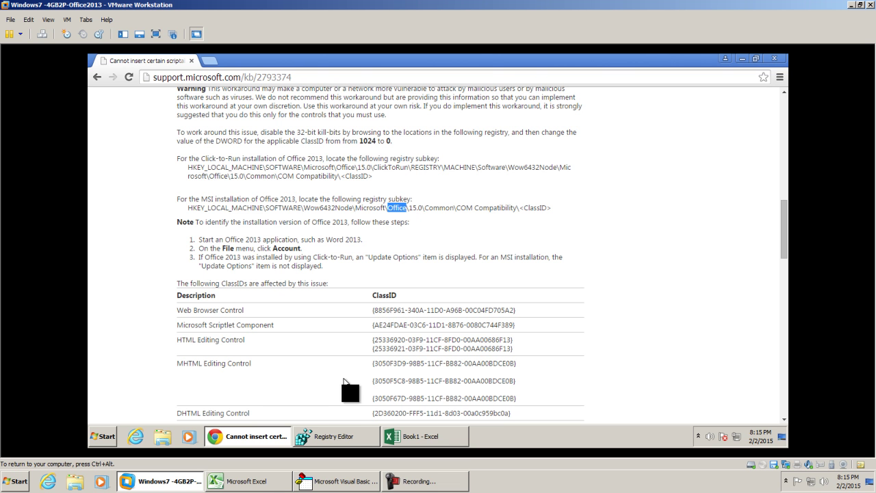
# Step: Switch to Registry Editor, collapse the Office key, and select HKEY_LOCAL_MACHINE with its branch expanded
pyautogui.click(335, 435)
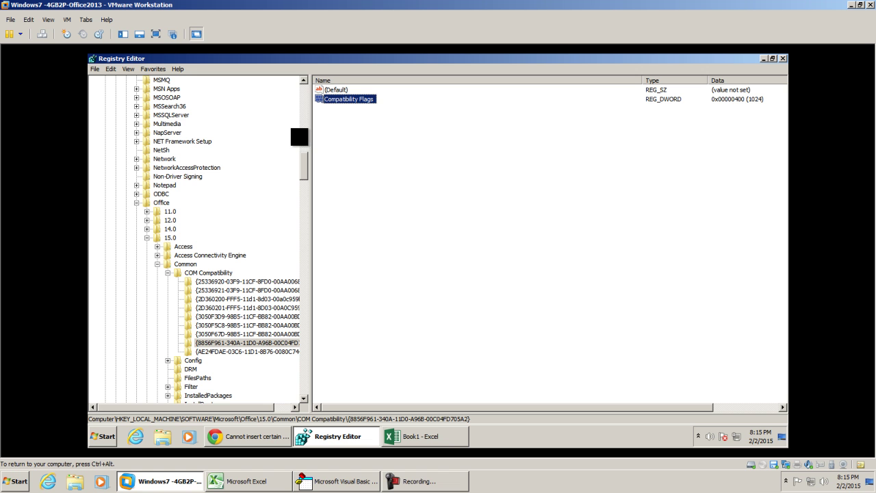
pyautogui.click(137, 203)
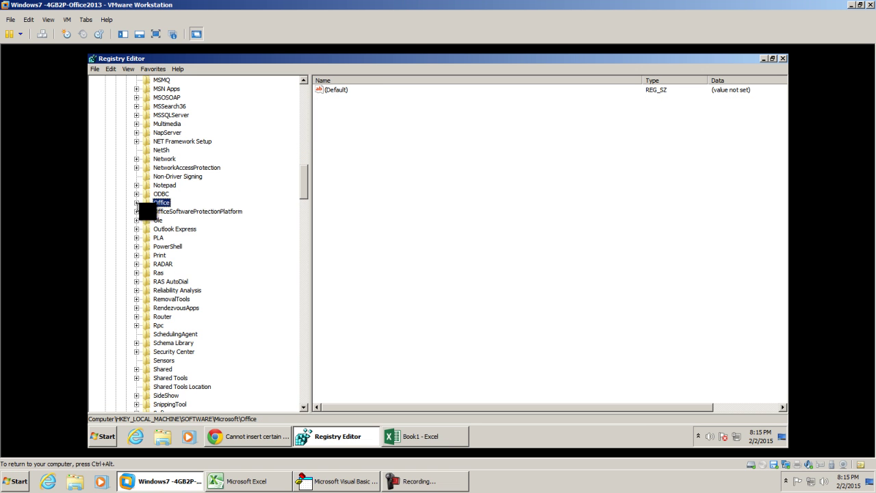
pyautogui.moveTo(306, 185); pyautogui.dragTo(308, 110)
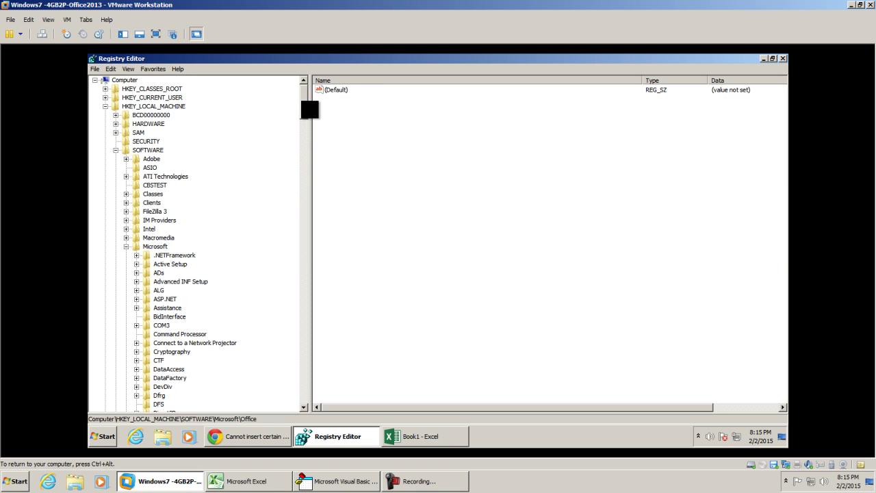
pyautogui.click(105, 106)
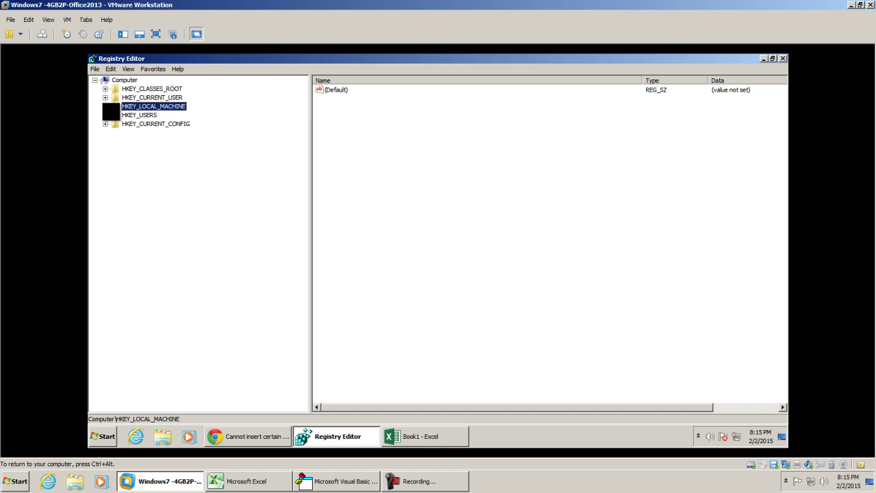
pyautogui.click(105, 106)
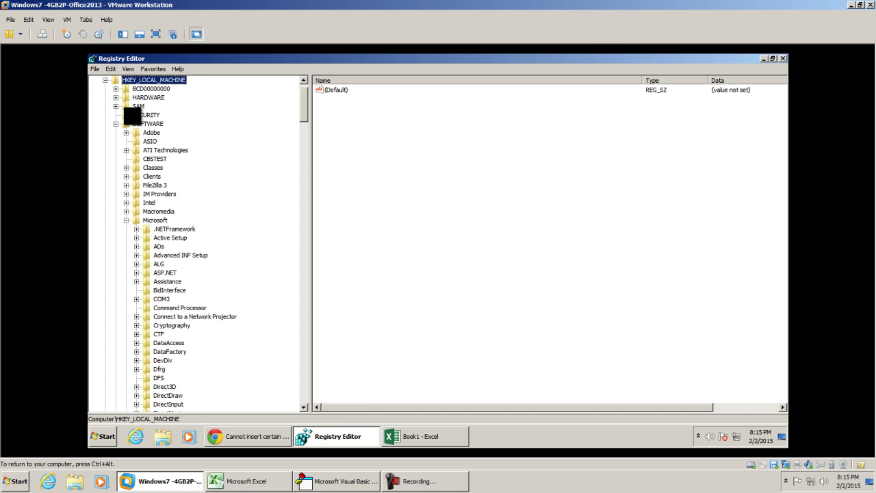
# Step: Switch to Chrome and select the Web Browser Control's ClassID {8856F961-340A-11D0-A96B-00C04FD705A2} in the article's table
pyautogui.click(256, 440)
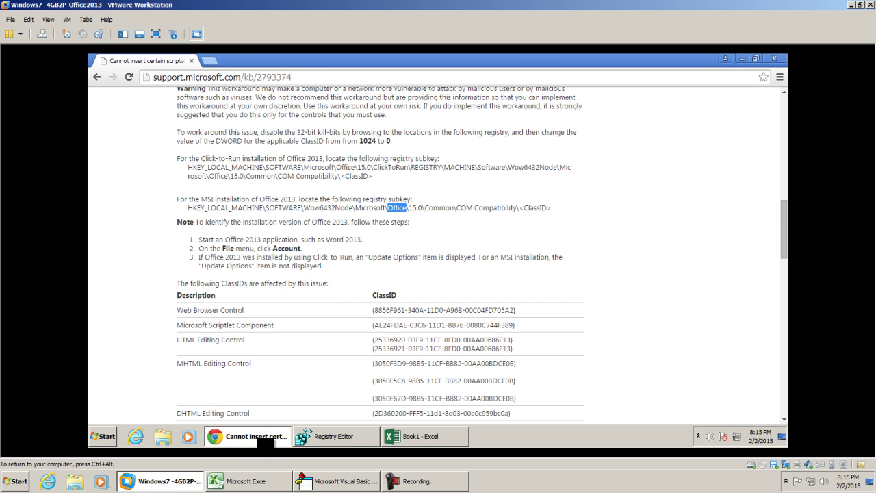
pyautogui.moveTo(259, 311)
pyautogui.mouseDown()
pyautogui.moveTo(182, 302)
pyautogui.moveTo(243, 310)
pyautogui.mouseUp()
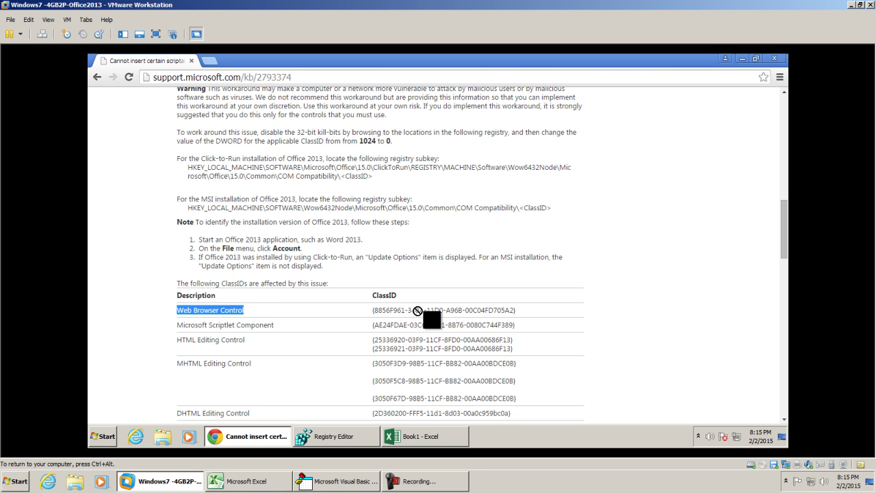
pyautogui.moveTo(527, 313); pyautogui.dragTo(379, 305)
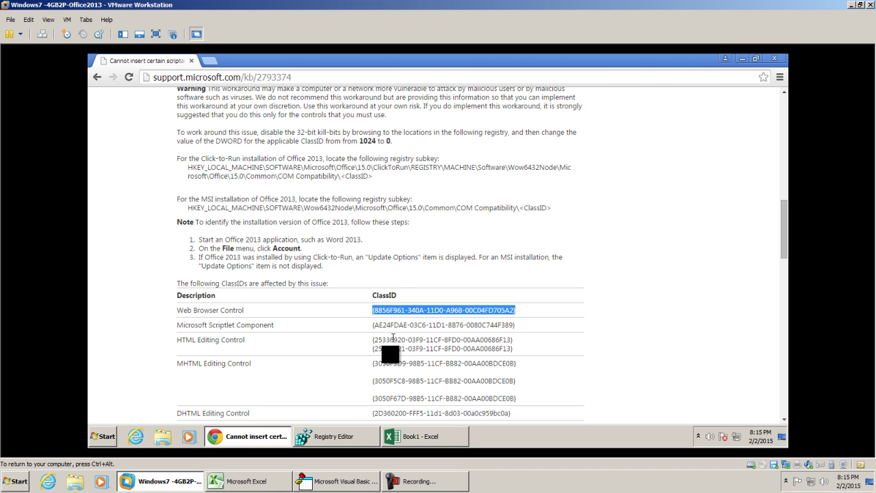
# Step: Search HKEY_LOCAL_MACHINE in Registry Editor for {8856F961-340A-11D0-A96B-00C04FD705A2}, looking at keys, values and data
pyautogui.click(333, 438)
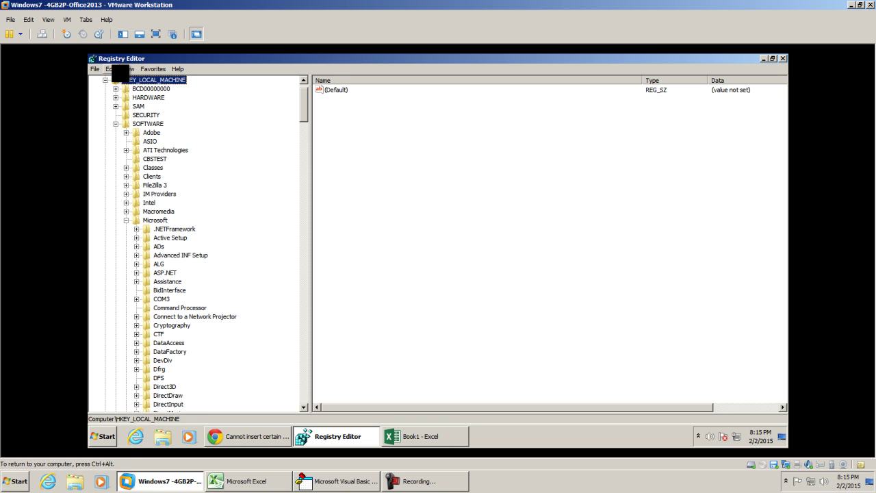
pyautogui.click(111, 69)
pyautogui.click(146, 147)
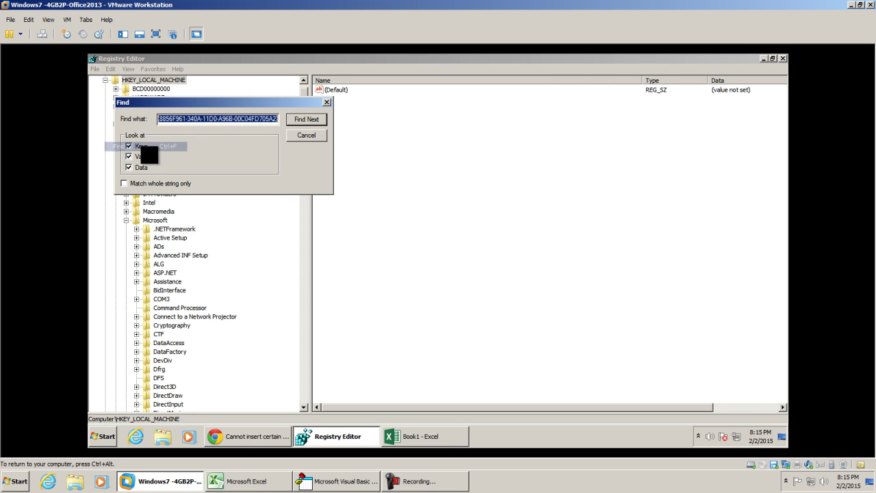
pyautogui.click(277, 119)
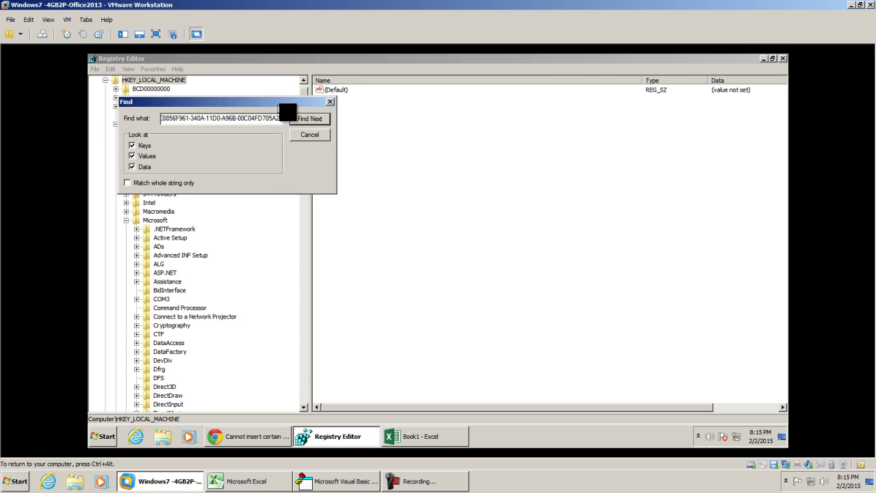
pyautogui.moveTo(295, 102); pyautogui.dragTo(518, 102)
pyautogui.click(531, 119)
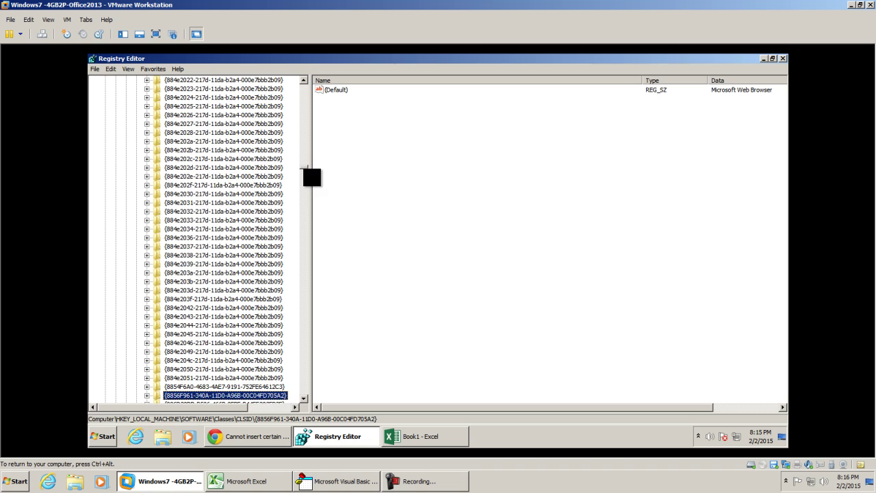
# Step: Repeat the ClassID search until reaching its key under Office\15.0\Common\COM Compatibility
pyautogui.scroll(7, 306, 174)
pyautogui.moveTo(306, 174); pyautogui.dragTo(305, 113)
pyautogui.press('F3')
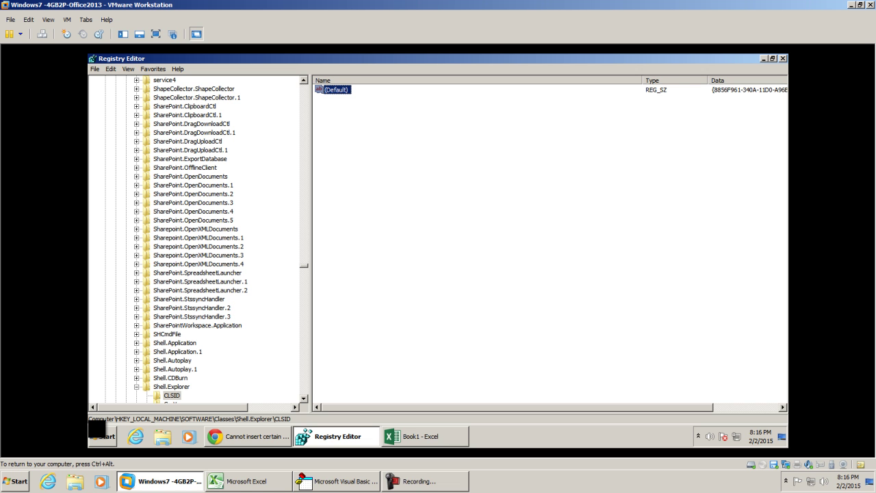
pyautogui.press('F3')
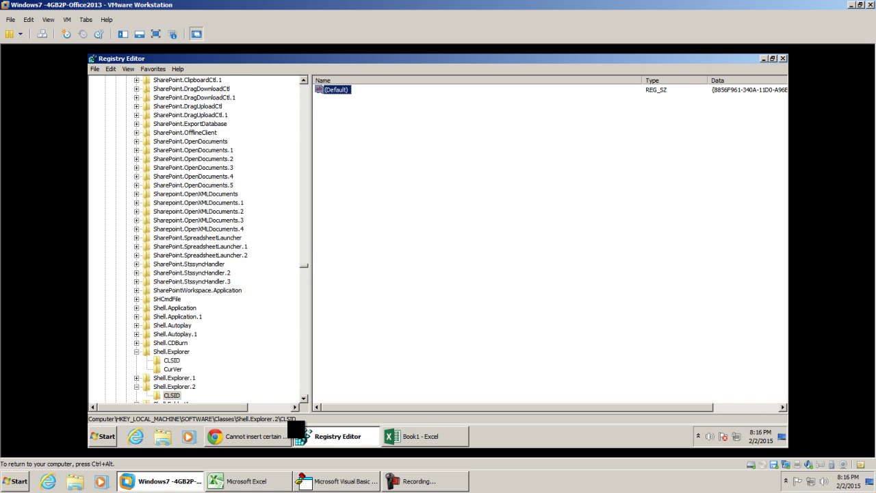
pyautogui.press('F3')
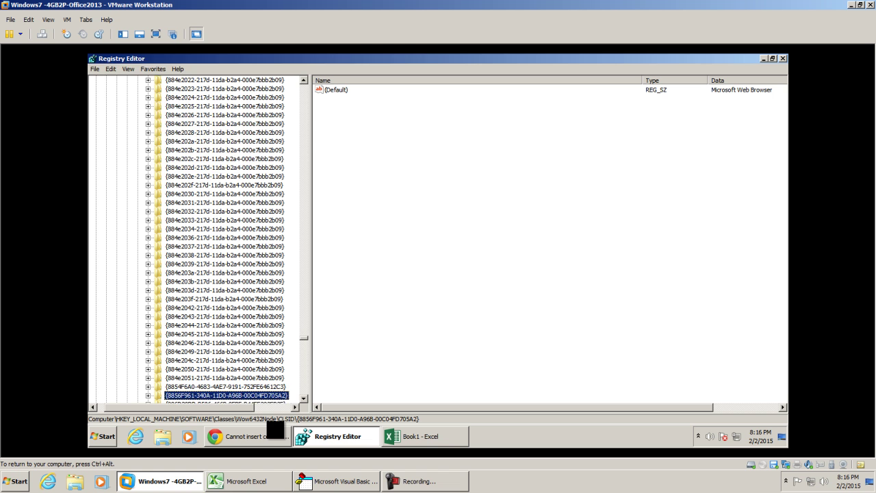
pyautogui.press('F3')
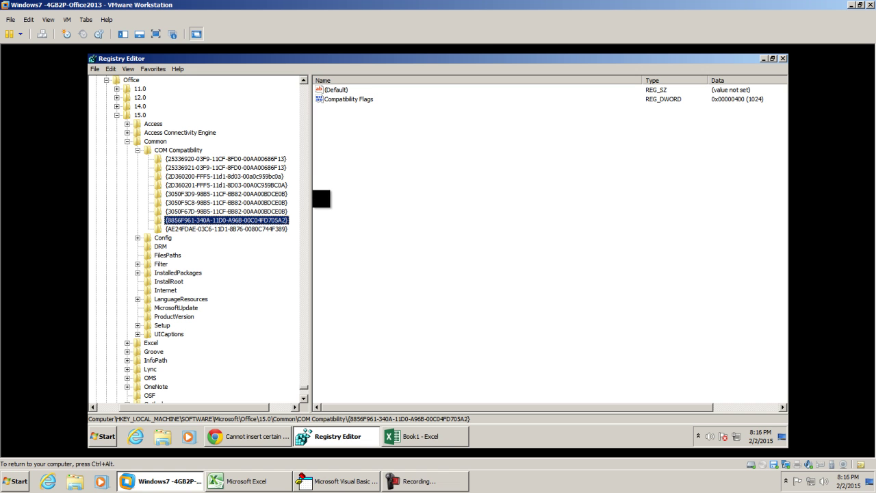
pyautogui.moveTo(308, 190); pyautogui.dragTo(230, 189)
# Step: Return to the article in Chrome and review the workaround's instructions for the ClassID's DWORD value
pyautogui.click(250, 438)
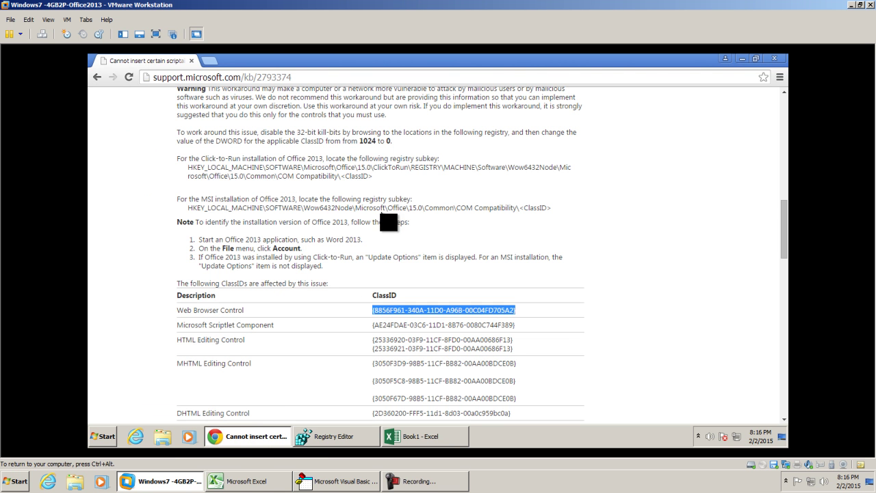
pyautogui.click(315, 159)
pyautogui.scroll(1, 316, 159)
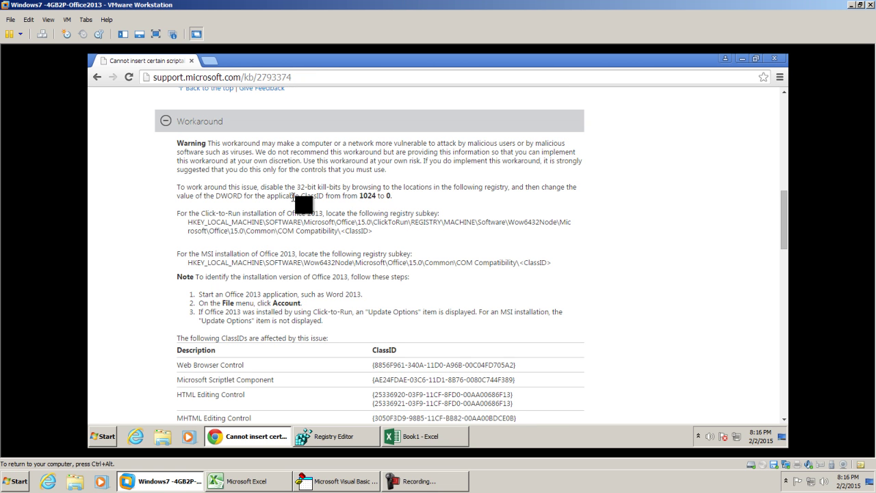
# Step: Check the article's instructed DWORD change from 1024 to 0 and return to the ClassID key in Registry Editor
pyautogui.doubleClick(370, 196)
pyautogui.moveTo(376, 186); pyautogui.dragTo(383, 197)
pyautogui.click(382, 198)
pyautogui.click(336, 436)
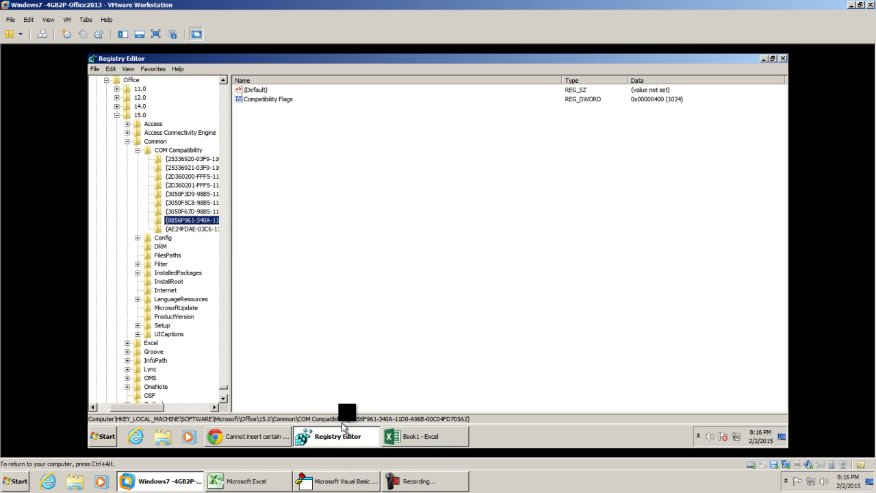
pyautogui.moveTo(228, 232); pyautogui.dragTo(186, 229)
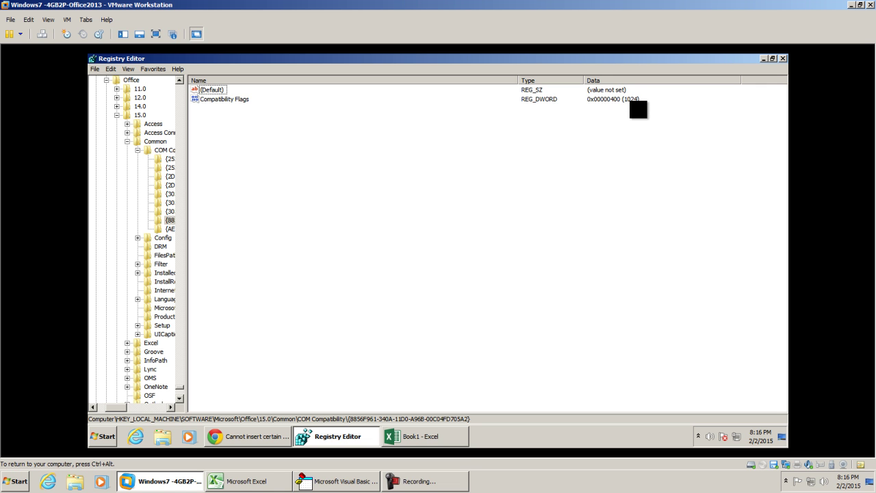
# Step: Set the Compatibility Flags DWORD of the ClassID key to decimal 0
pyautogui.rightClick(225, 98)
pyautogui.click(256, 104)
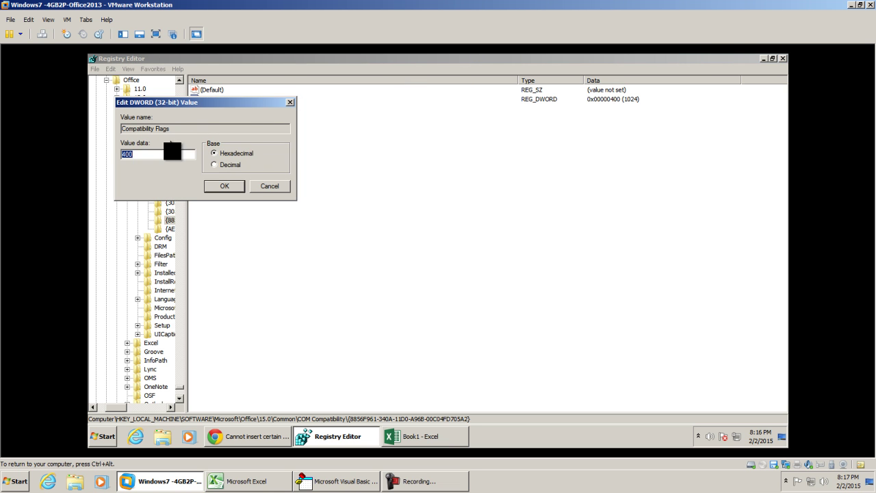
pyautogui.click(231, 165)
pyautogui.moveTo(183, 154); pyautogui.dragTo(96, 157)
pyautogui.write('0')
pyautogui.click(236, 190)
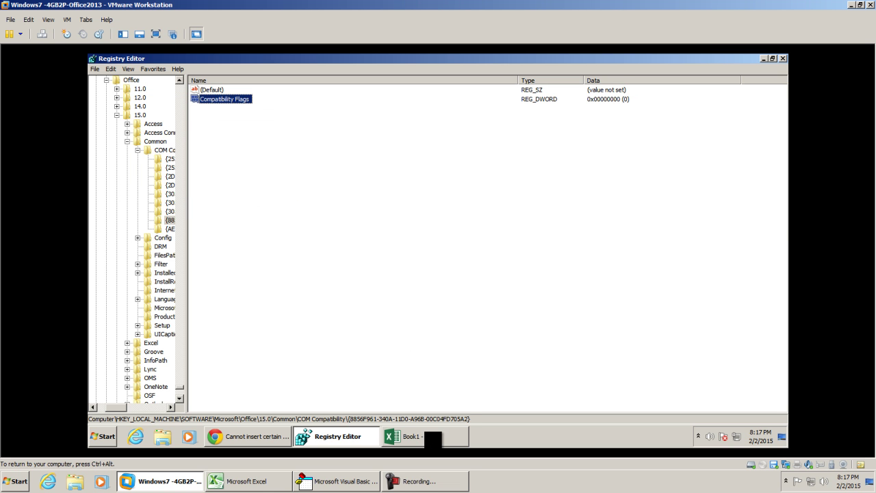
pyautogui.moveTo(431, 441)
pyautogui.click(632, 108)
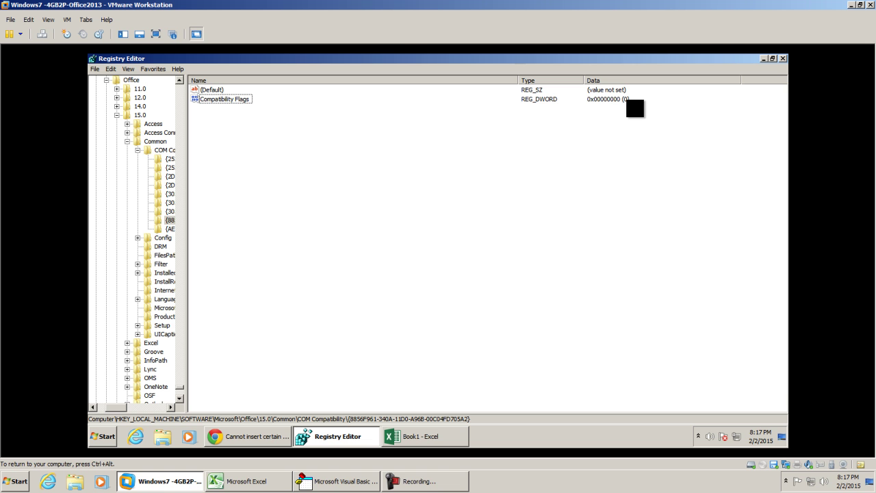
# Step: Switch to Excel and create a new blank workbook
pyautogui.click(435, 442)
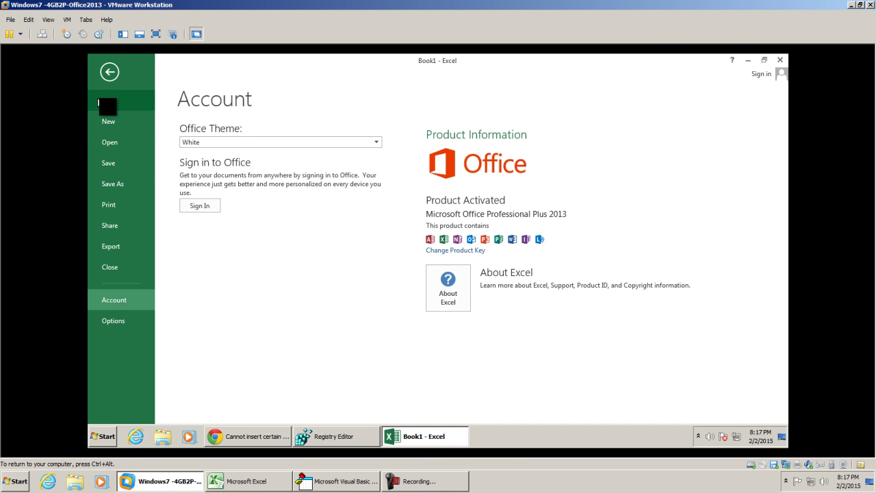
pyautogui.click(112, 128)
pyautogui.click(223, 240)
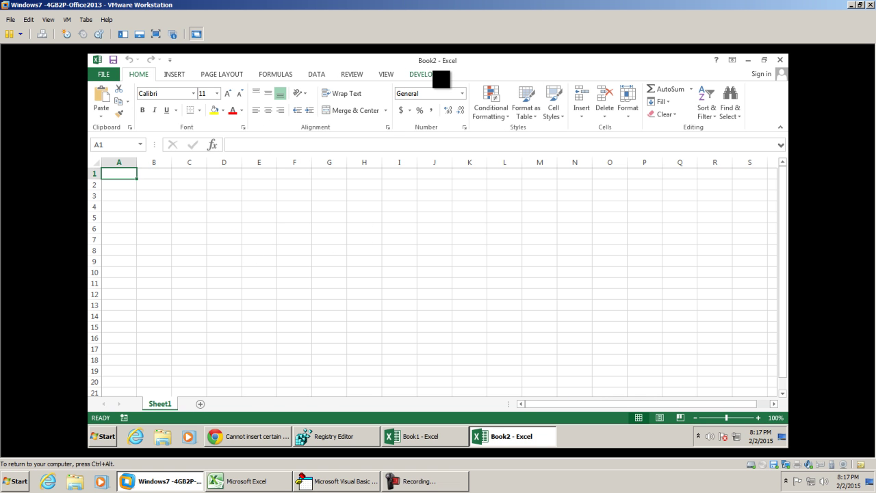
# Step: Insert a Microsoft Web Browser ActiveX control on Sheet1, covering about columns B to R and rows 1 to 18
pyautogui.click(438, 76)
pyautogui.click(293, 103)
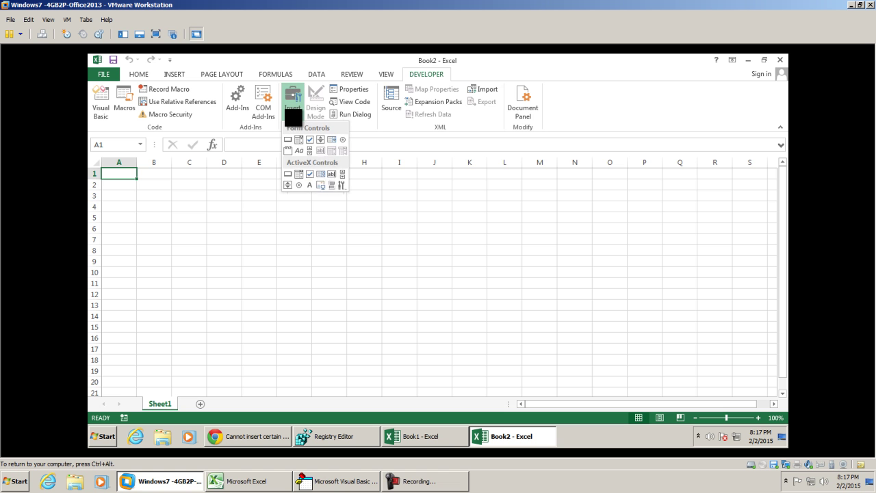
pyautogui.click(342, 186)
pyautogui.moveTo(568, 181); pyautogui.dragTo(569, 271)
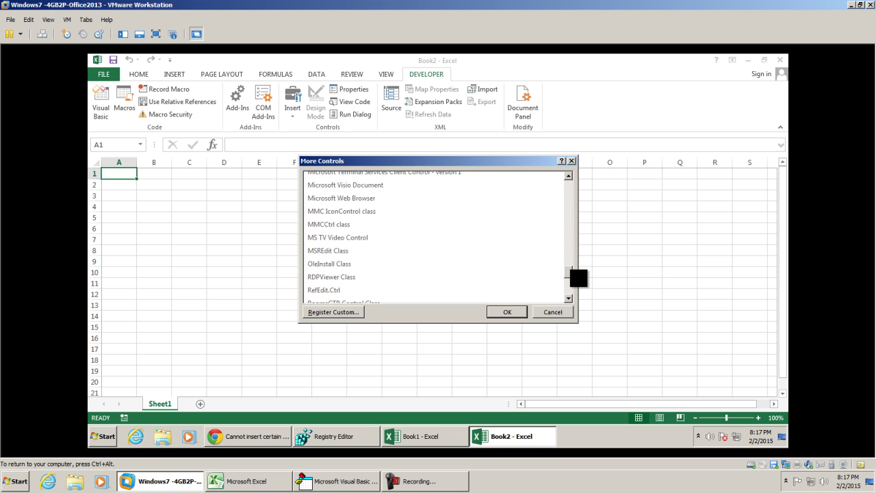
pyautogui.click(422, 198)
pyautogui.click(507, 310)
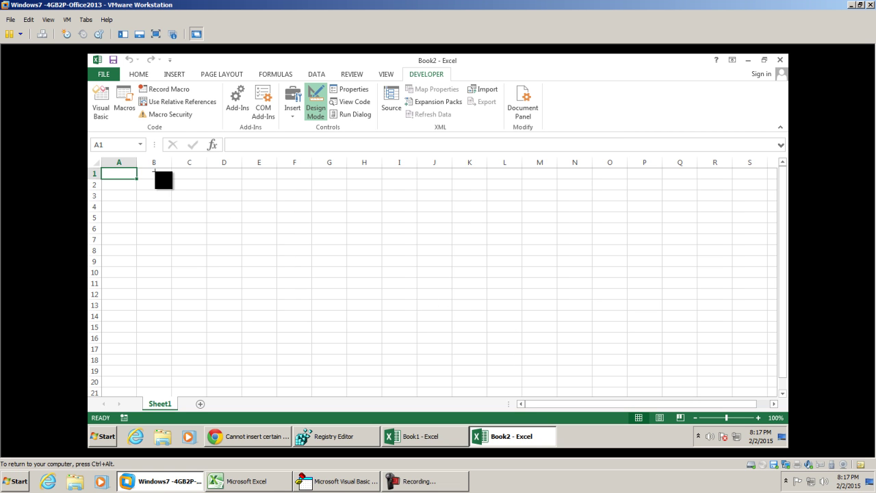
pyautogui.moveTo(147, 176)
pyautogui.mouseDown()
pyautogui.moveTo(202, 213)
pyautogui.moveTo(473, 309)
pyautogui.moveTo(581, 345)
pyautogui.moveTo(719, 373)
pyautogui.mouseUp()
pyautogui.moveTo(291, 212); pyautogui.dragTo(279, 210)
pyautogui.moveTo(741, 331); pyautogui.dragTo(732, 363)
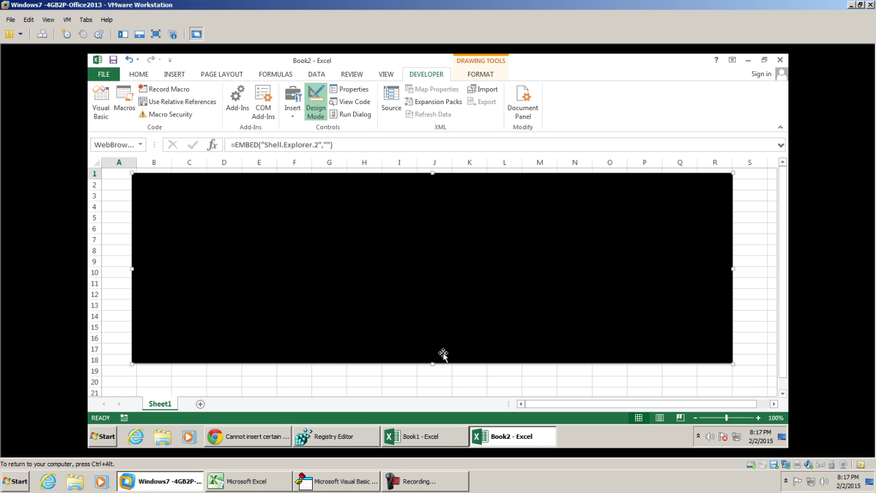
# Step: Add an ActiveX command button just below the browser control, spanning about columns C to E
pyautogui.click(296, 110)
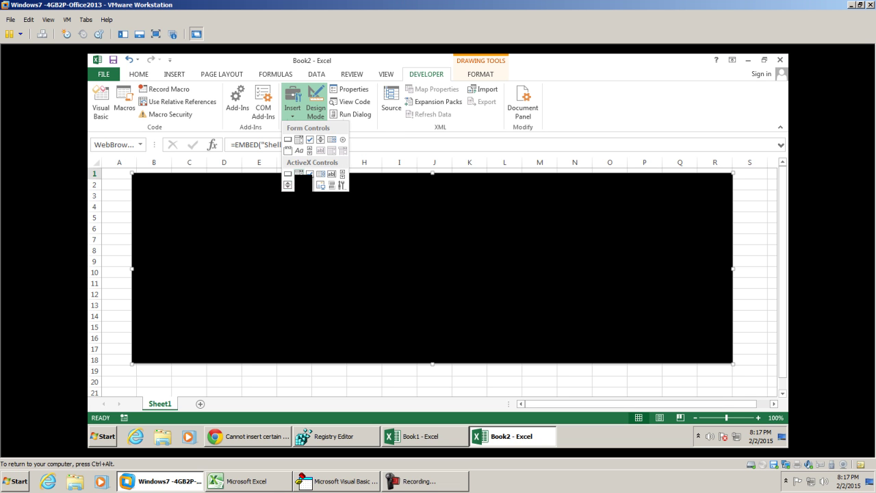
pyautogui.click(288, 174)
pyautogui.moveTo(166, 368); pyautogui.dragTo(259, 387)
# Step: Set the command button's Caption property to GO! and close its properties
pyautogui.rightClick(225, 379)
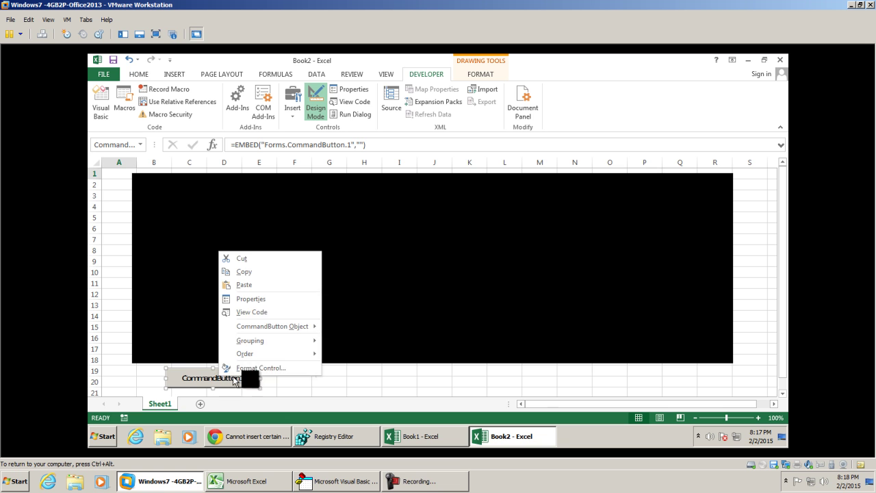
pyautogui.click(270, 298)
pyautogui.click(158, 163)
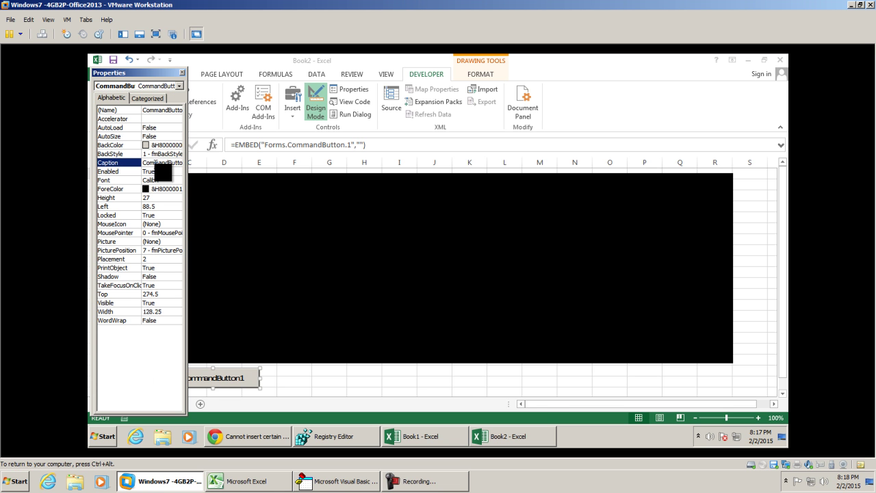
pyautogui.write('GO!')
pyautogui.click(325, 382)
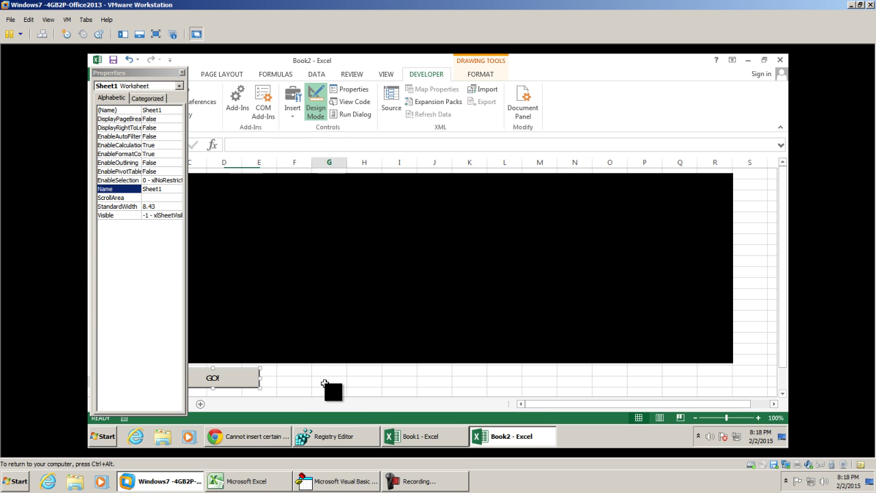
pyautogui.click(182, 71)
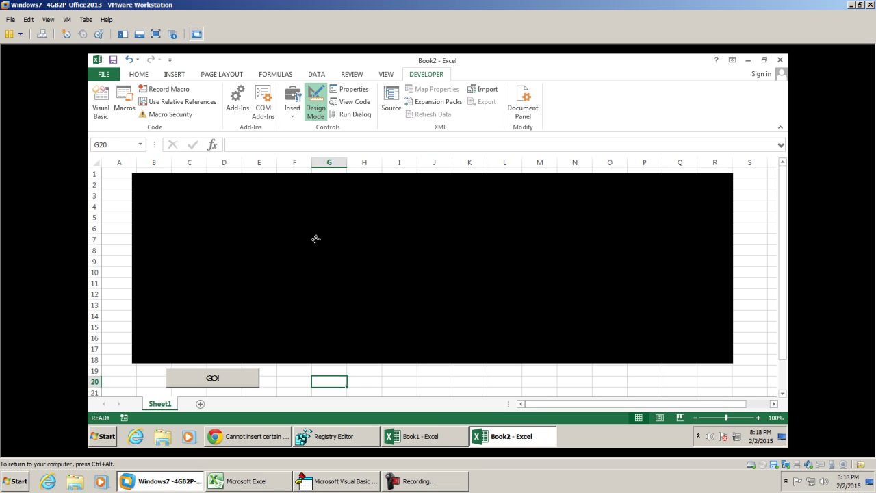
pyautogui.write('http://www.google.')
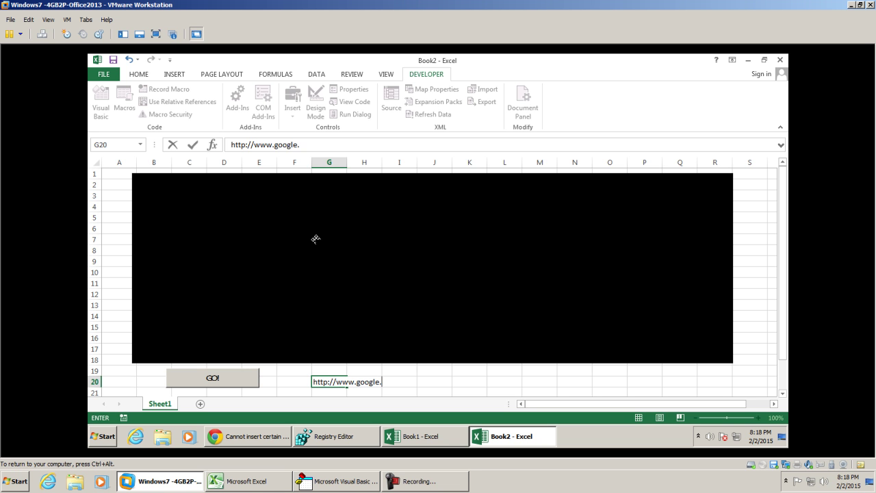
pyautogui.write('com')
pyautogui.press('Return')
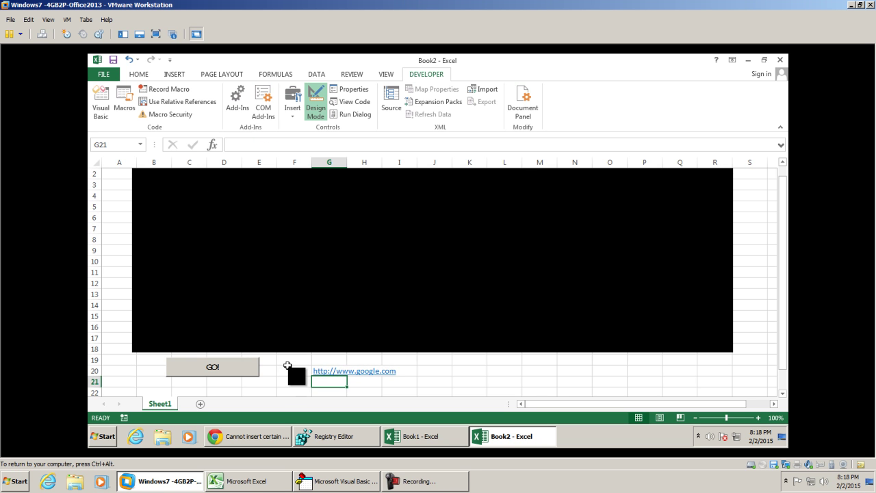
pyautogui.click(278, 372)
pyautogui.press('Right')
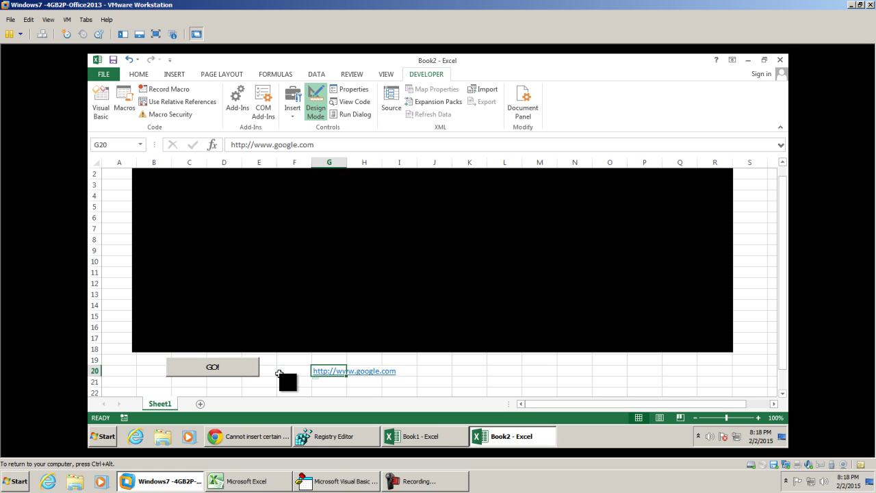
pyautogui.click(104, 144)
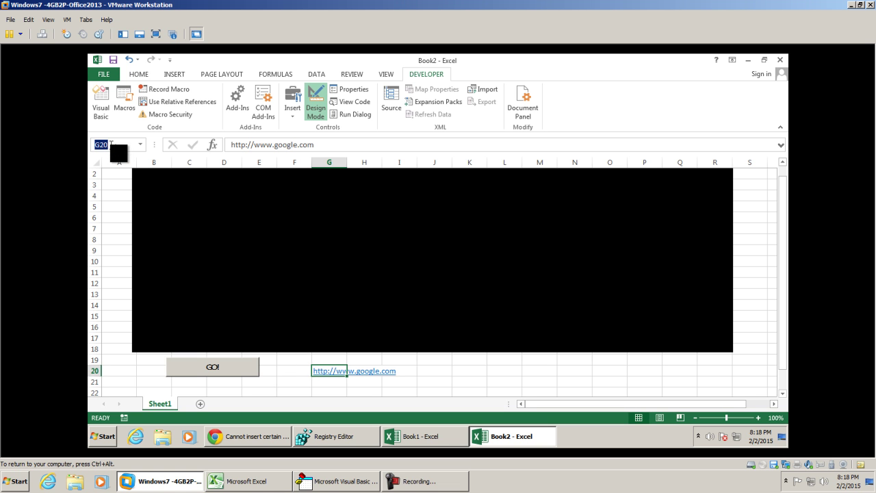
# Step: Open the GO! button's Click procedure and begin a WebBrowser1.Navigate call in it
pyautogui.doubleClick(227, 366)
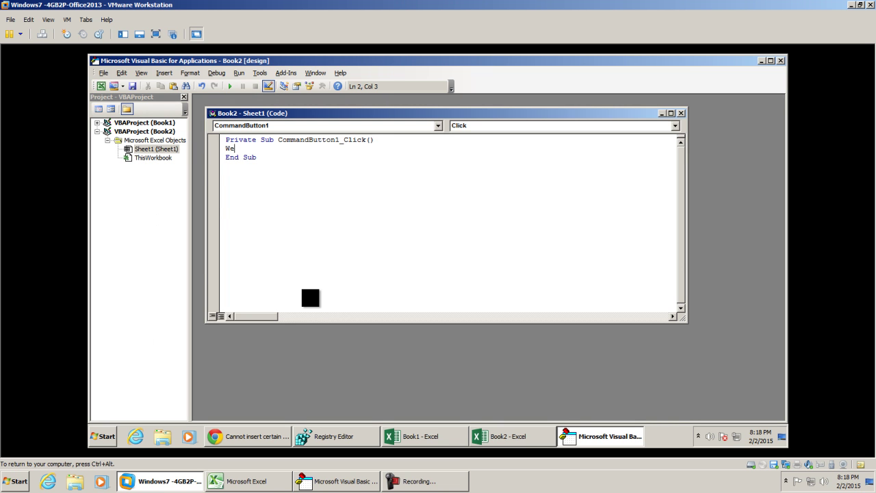
pyautogui.write('Webbrowser1.Nav')
pyautogui.press('Tab')
pyautogui.write('(')
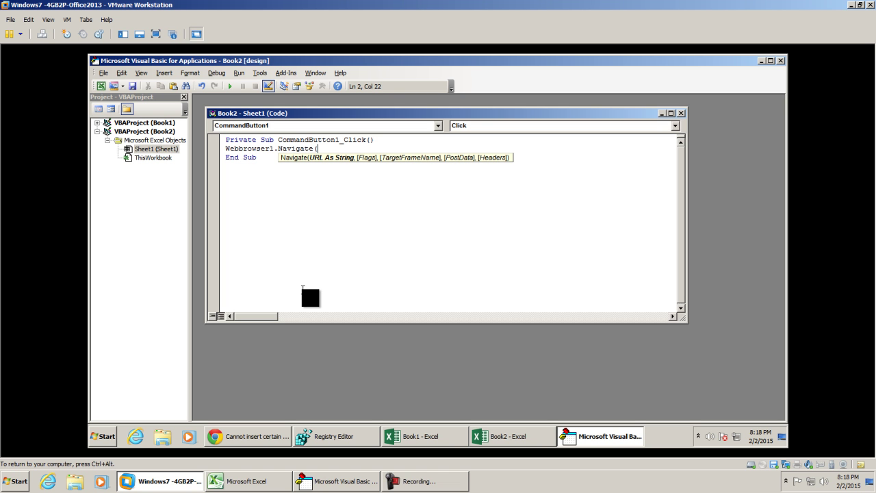
# Step: Complete the Navigate call with Sheets("Sheet1").Range("G20").Value as its URL argument
pyautogui.write('Sheets("')
pyautogui.hotkey('alt', 'Tab')
pyautogui.hotkey('alt', 'Tab')
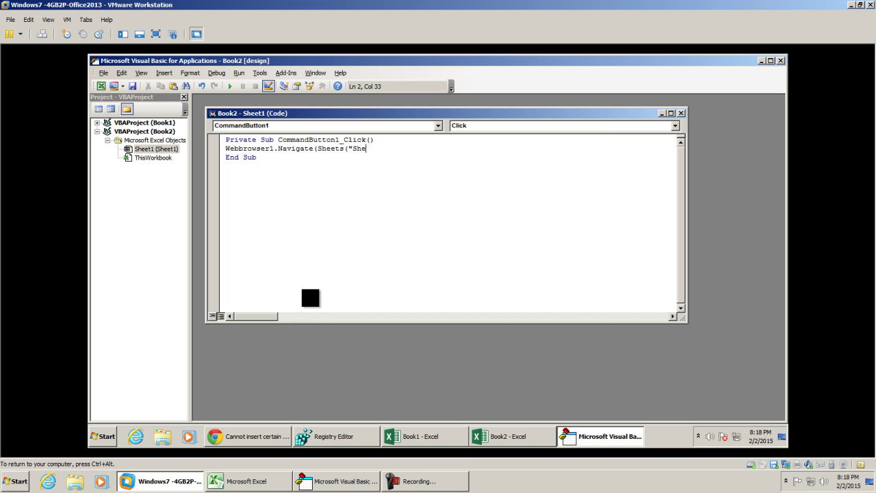
pyautogui.write('Sheet1").Range("G20").value')
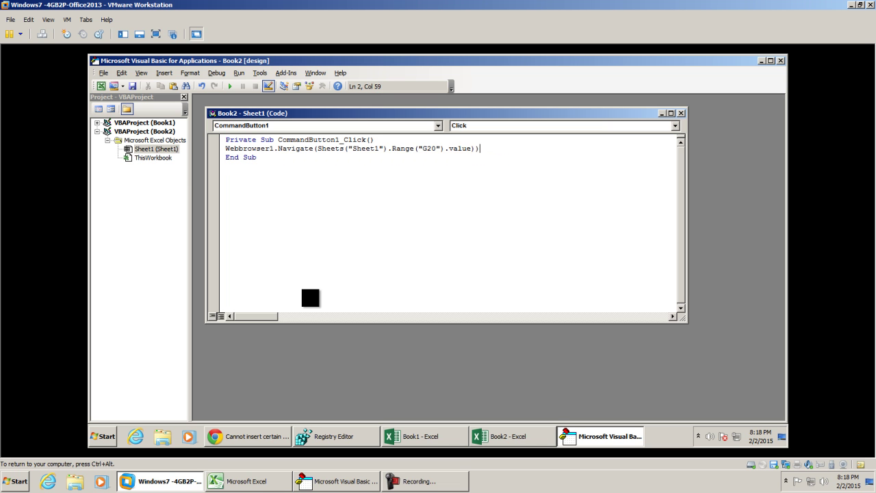
pyautogui.write(')')
pyautogui.press('Return')
pyautogui.press('Return')
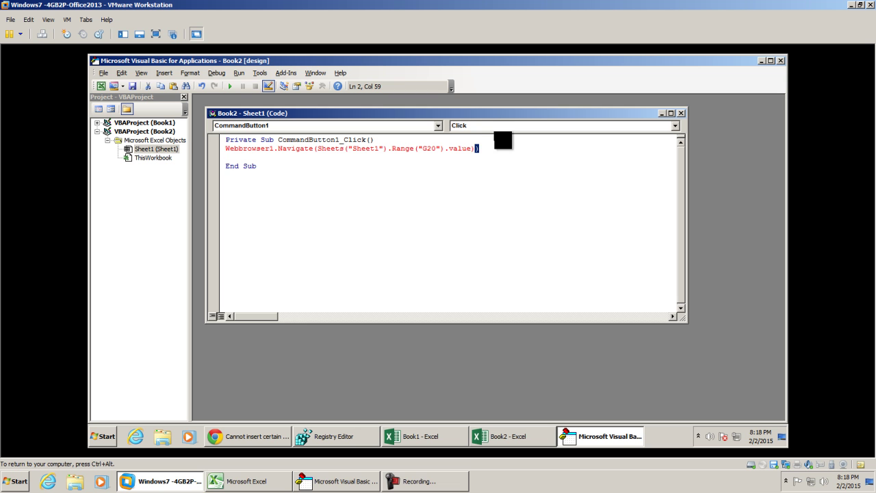
# Step: Delete the extra closing parenthesis at the end of the Navigate line
pyautogui.click(483, 148)
pyautogui.press('BackSpace')
pyautogui.press('Return')
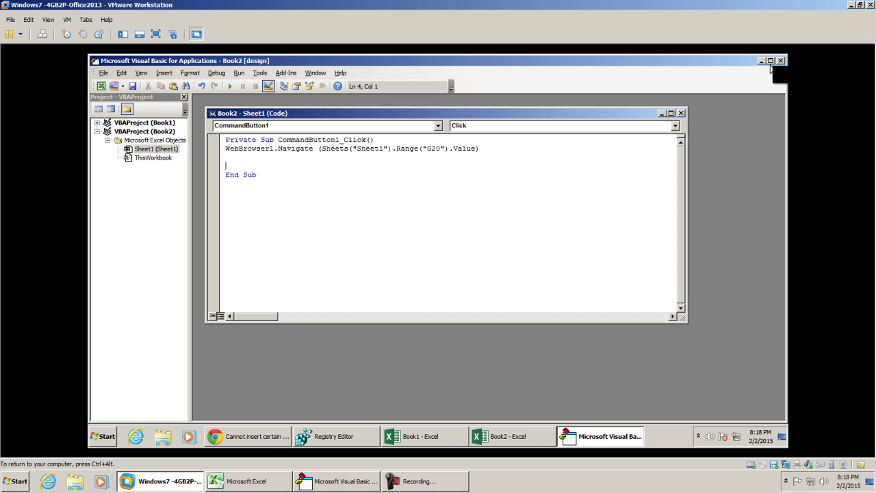
# Step: Return to the worksheet, turn off Design Mode and load the G20 address with the GO! button
pyautogui.click(780, 60)
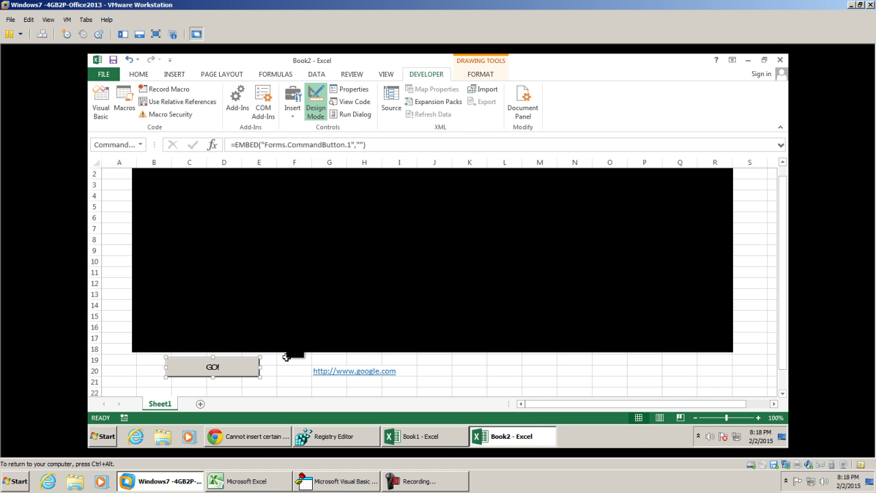
pyautogui.click(327, 115)
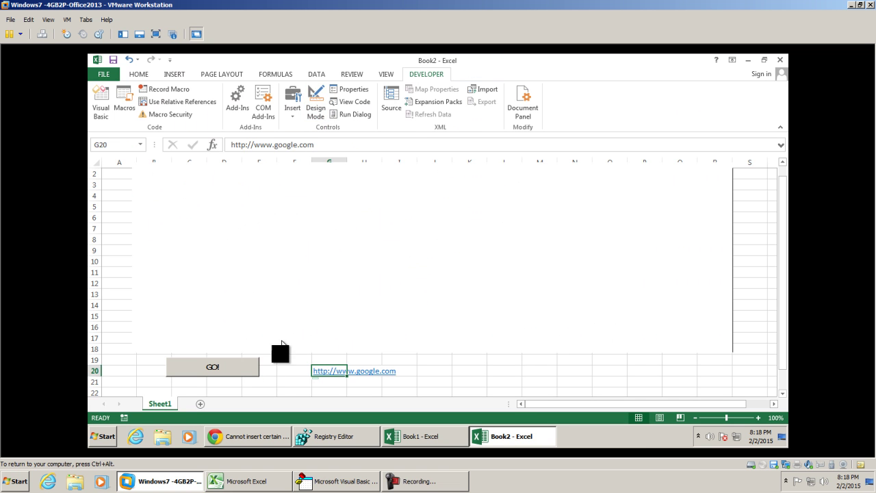
pyautogui.click(242, 367)
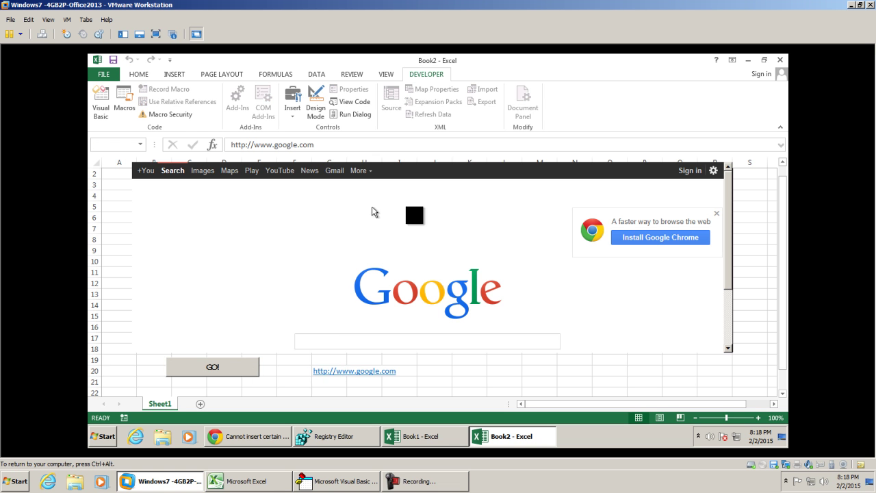
pyautogui.click(295, 370)
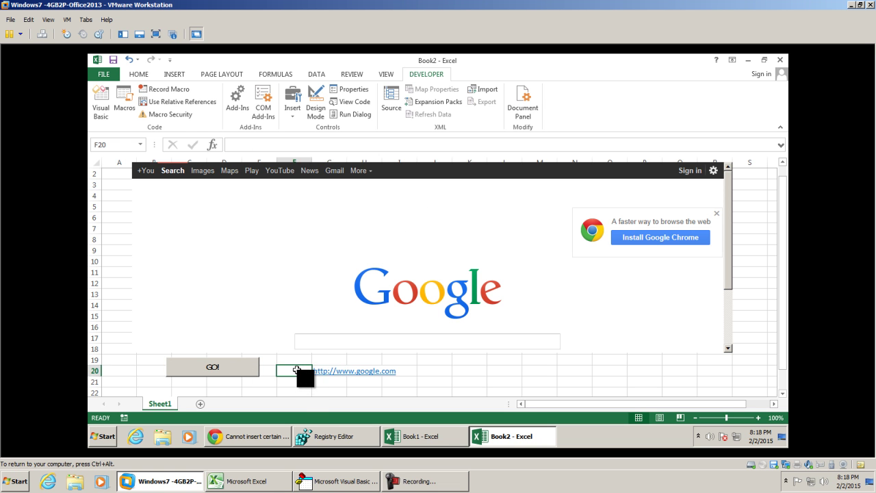
pyautogui.press('Right')
pyautogui.write('ht')
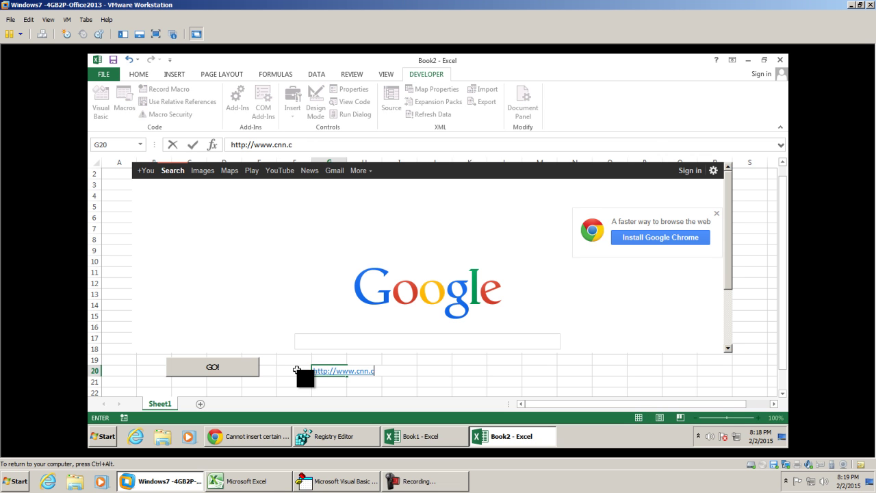
pyautogui.press('Return')
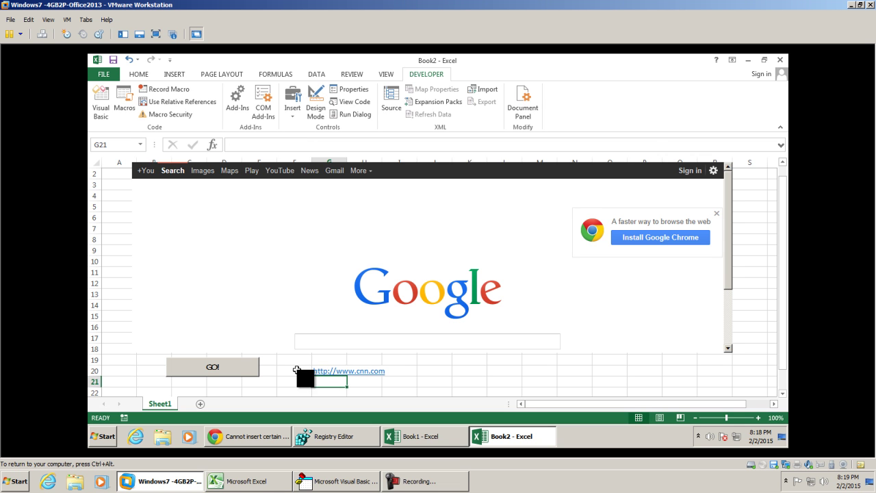
pyautogui.click(225, 373)
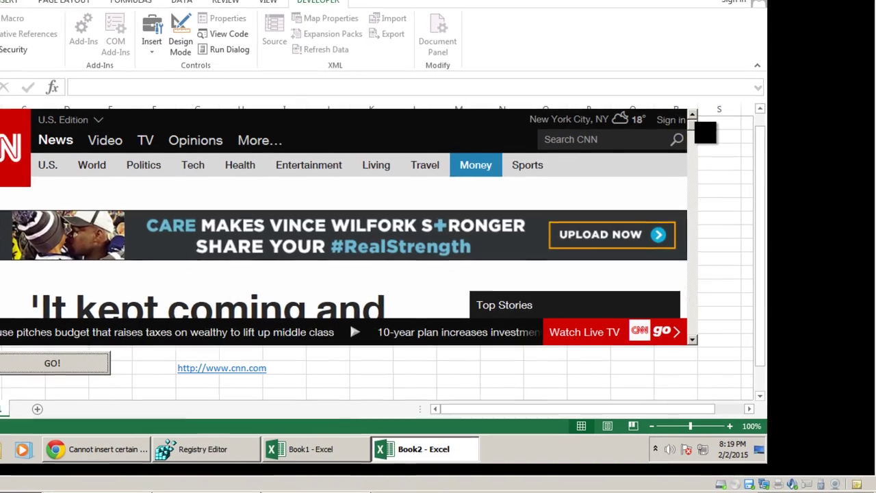
pyautogui.moveTo(693, 125); pyautogui.dragTo(691, 135)
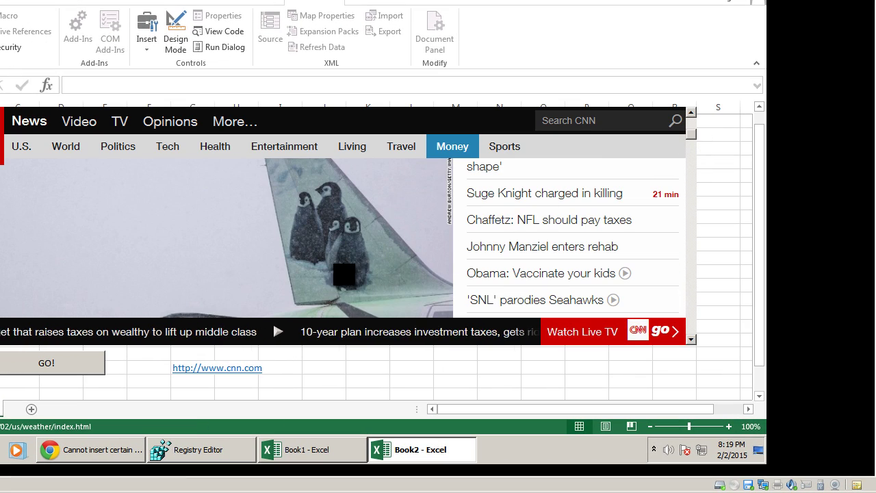